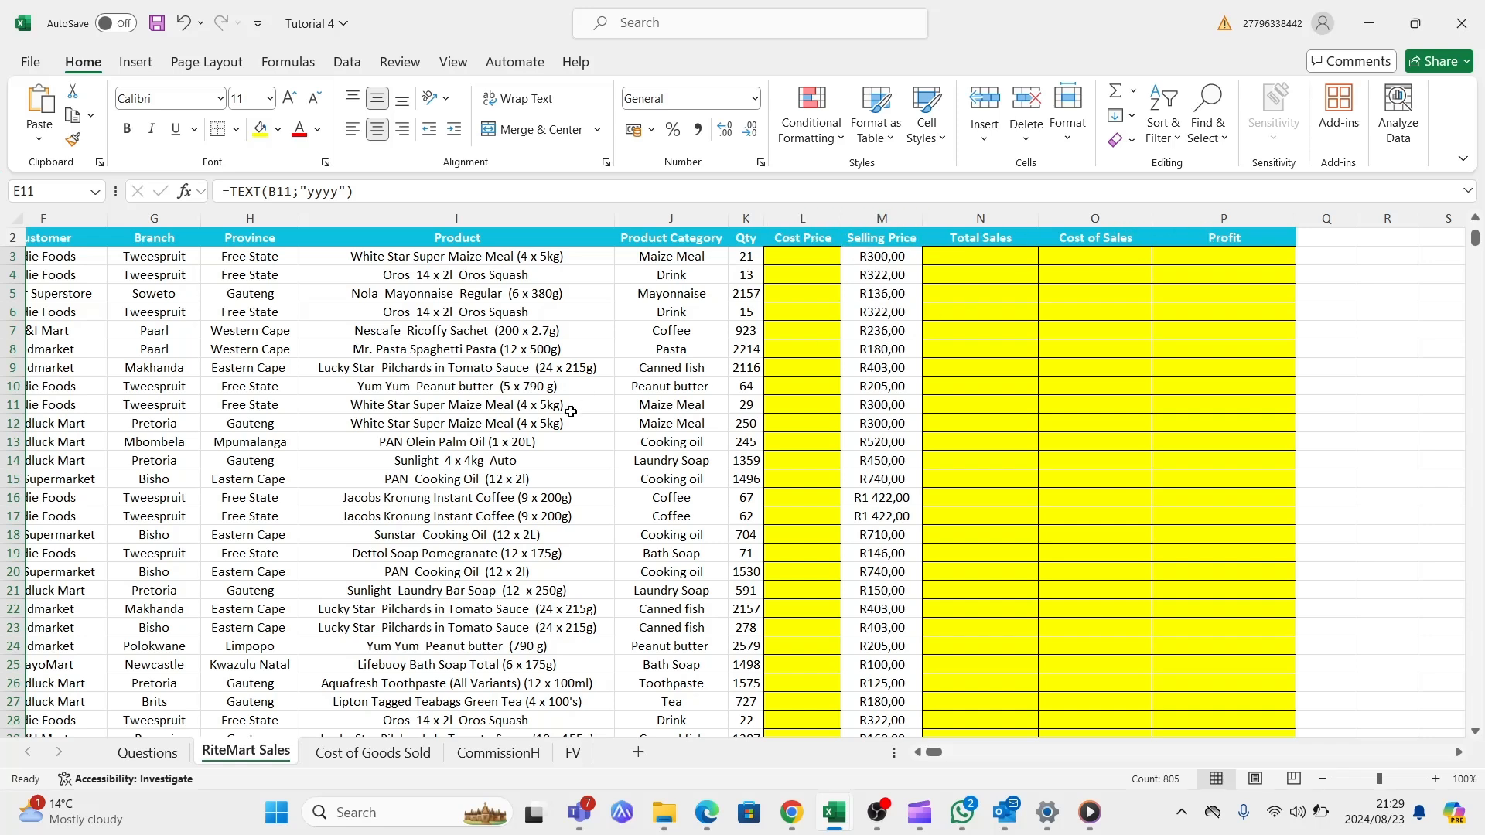
Review the task instructions on the Questions sheet for the cost price, sales, cost of goods and profit calculations
{"action": "scroll", "coordinate": [572, 410], "scroll_direction": "left", "scroll_amount": 4}
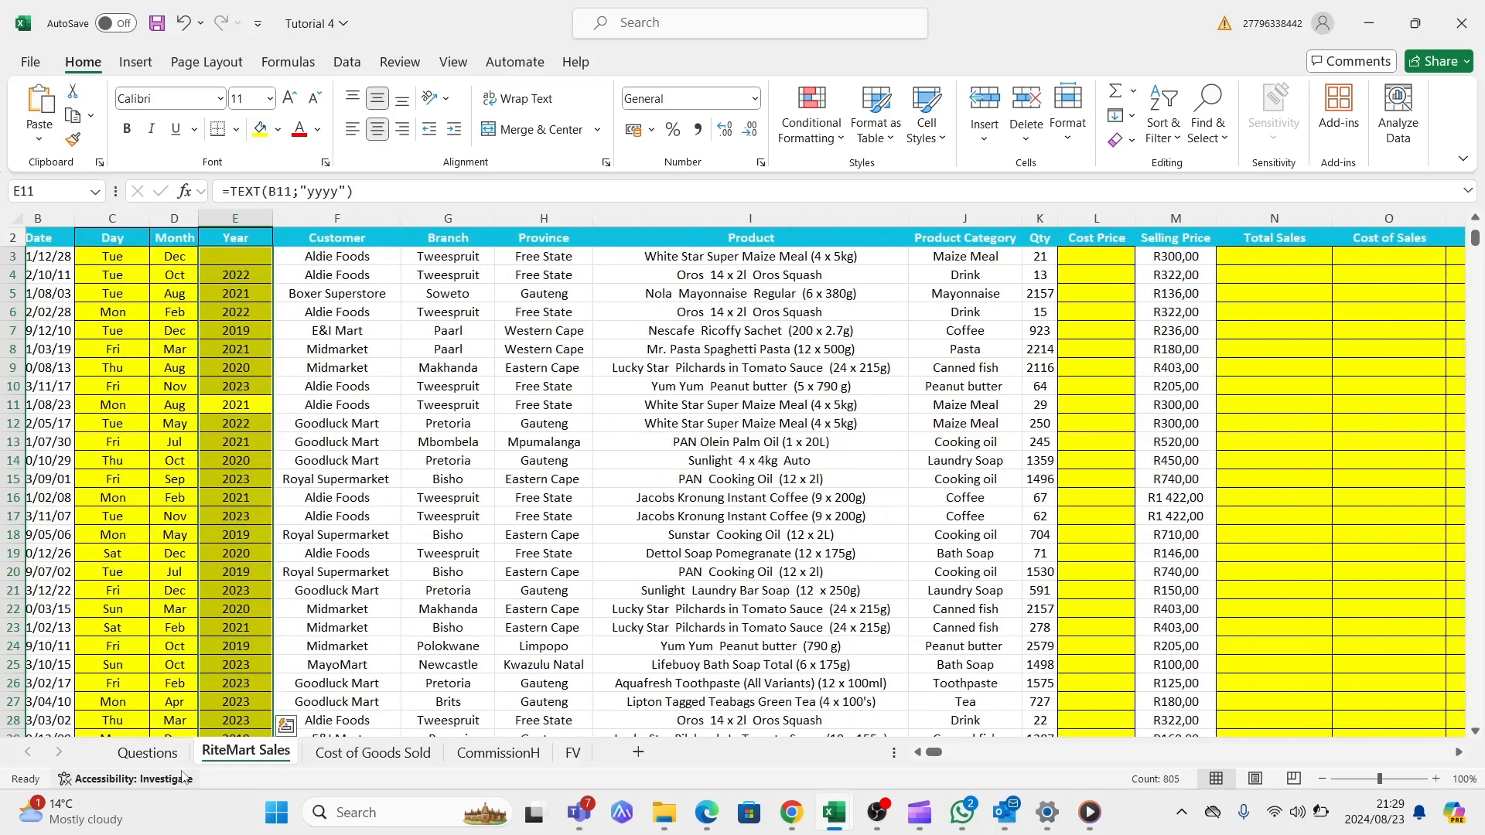
{"action": "left_click", "coordinate": [146, 752]}
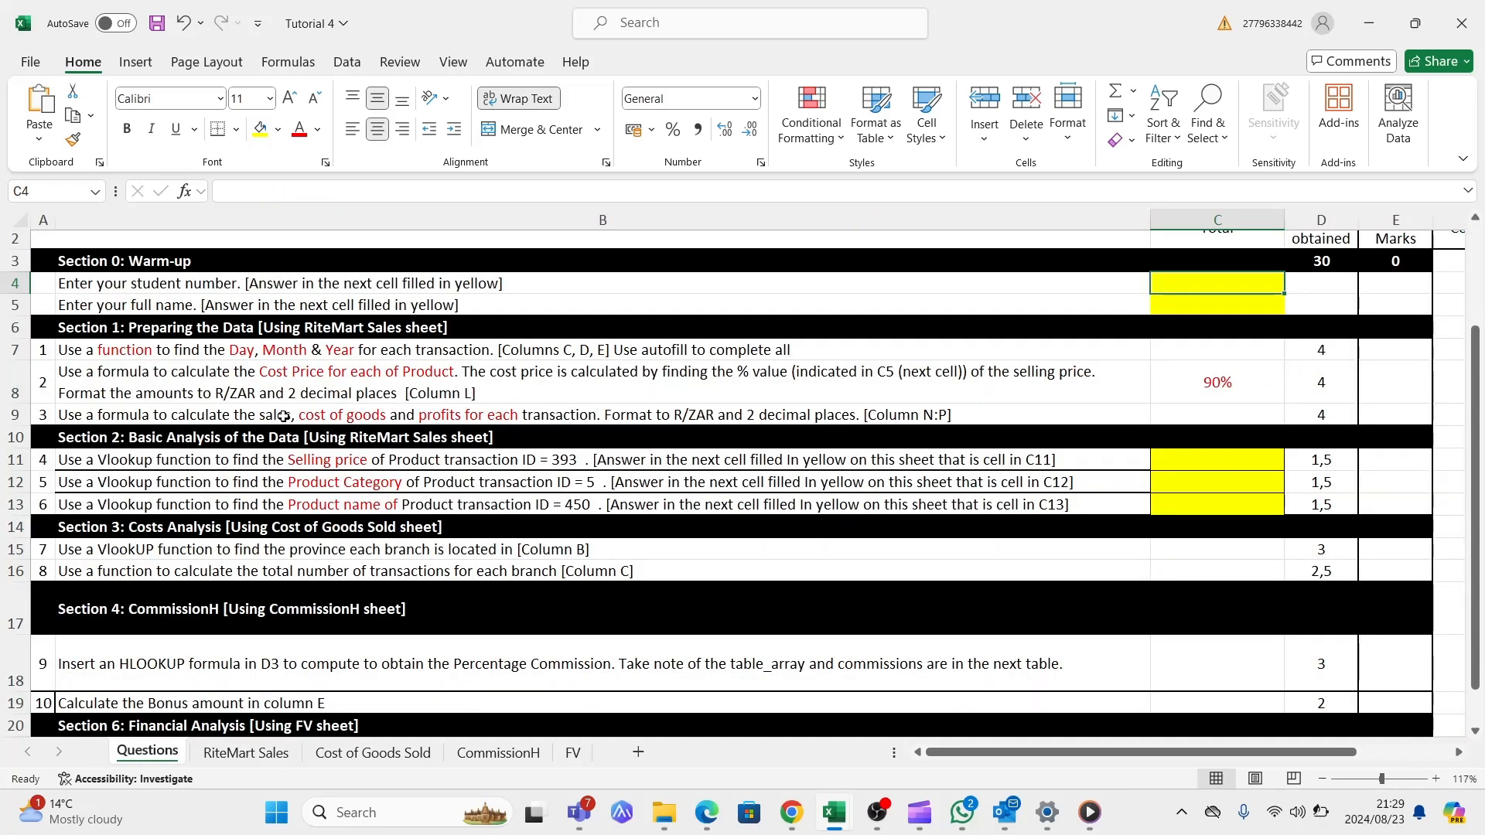
{"action": "scroll", "coordinate": [287, 394], "scroll_direction": "up", "scroll_amount": 1}
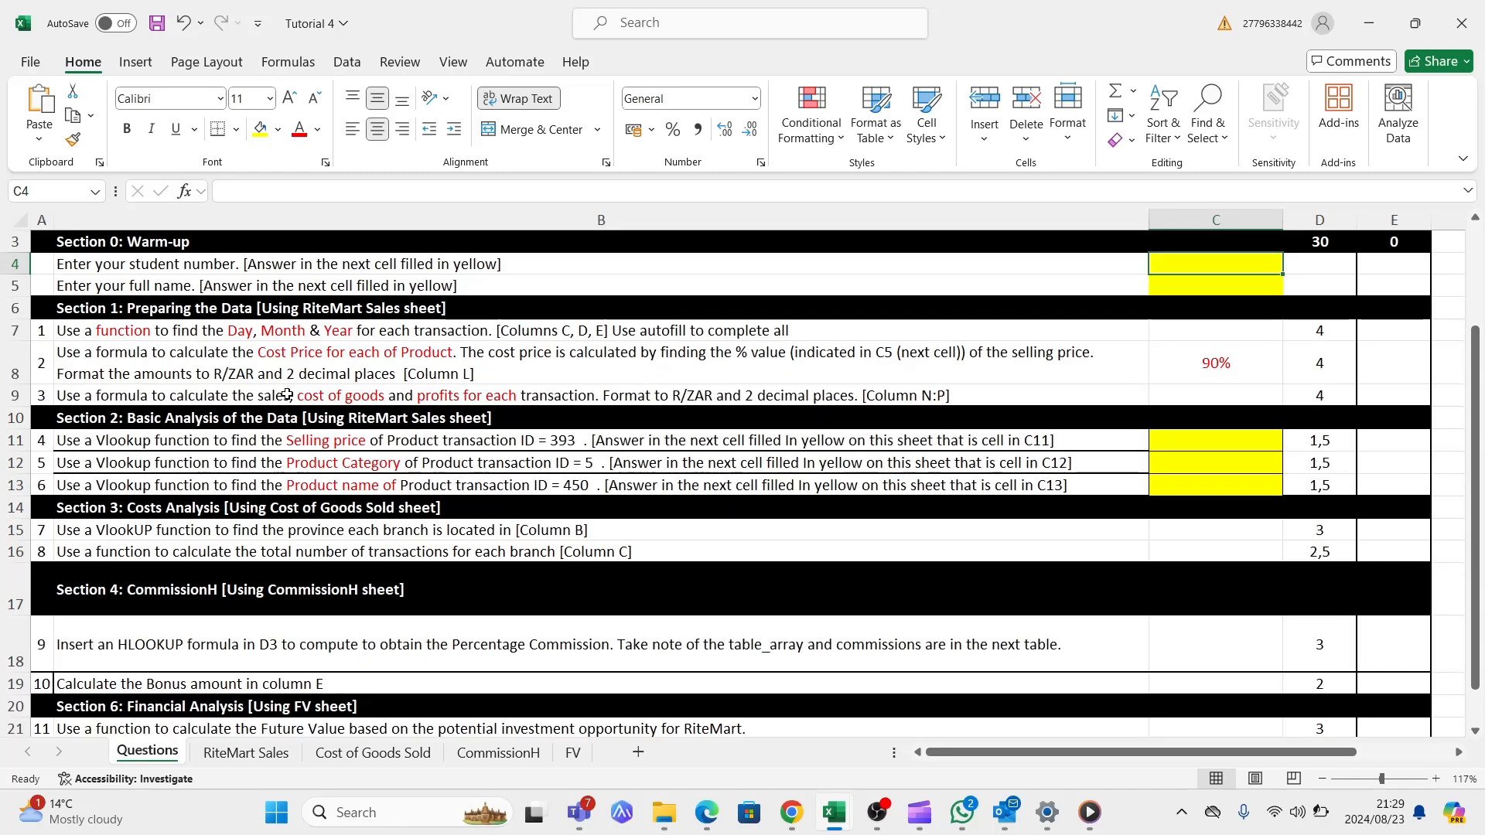
{"action": "scroll", "coordinate": [287, 394], "scroll_direction": "down", "scroll_amount": 2}
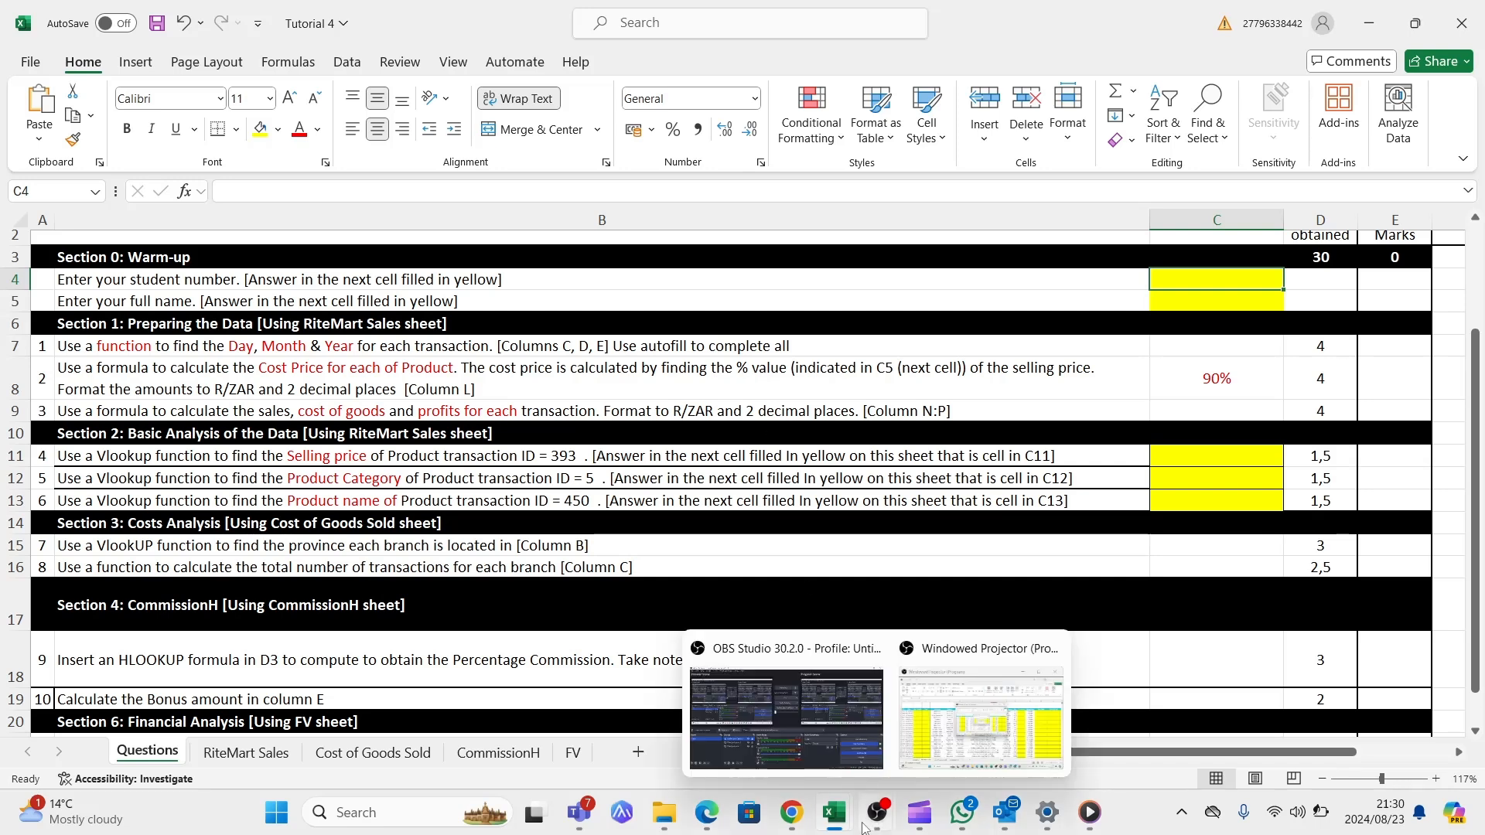
On the RiteMart Sales sheet, enter the formula =M3*90% in Cost Price cell L3
{"action": "left_click", "coordinate": [363, 753]}
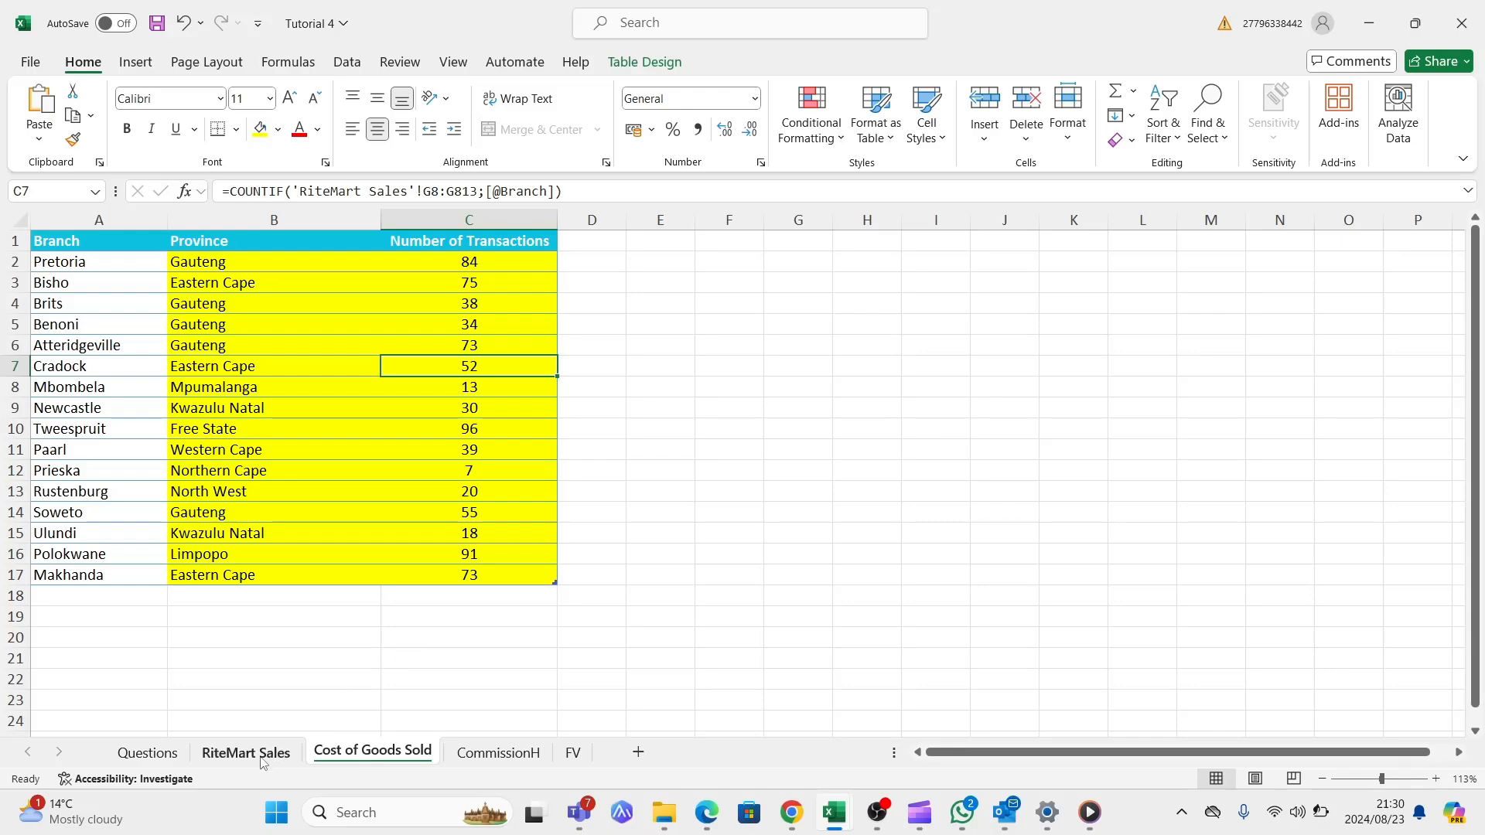
{"action": "left_click", "coordinate": [263, 759]}
{"action": "scroll", "coordinate": [1173, 295], "scroll_direction": "right", "scroll_amount": 1}
{"action": "scroll", "coordinate": [1173, 295], "scroll_direction": "up", "scroll_amount": 1}
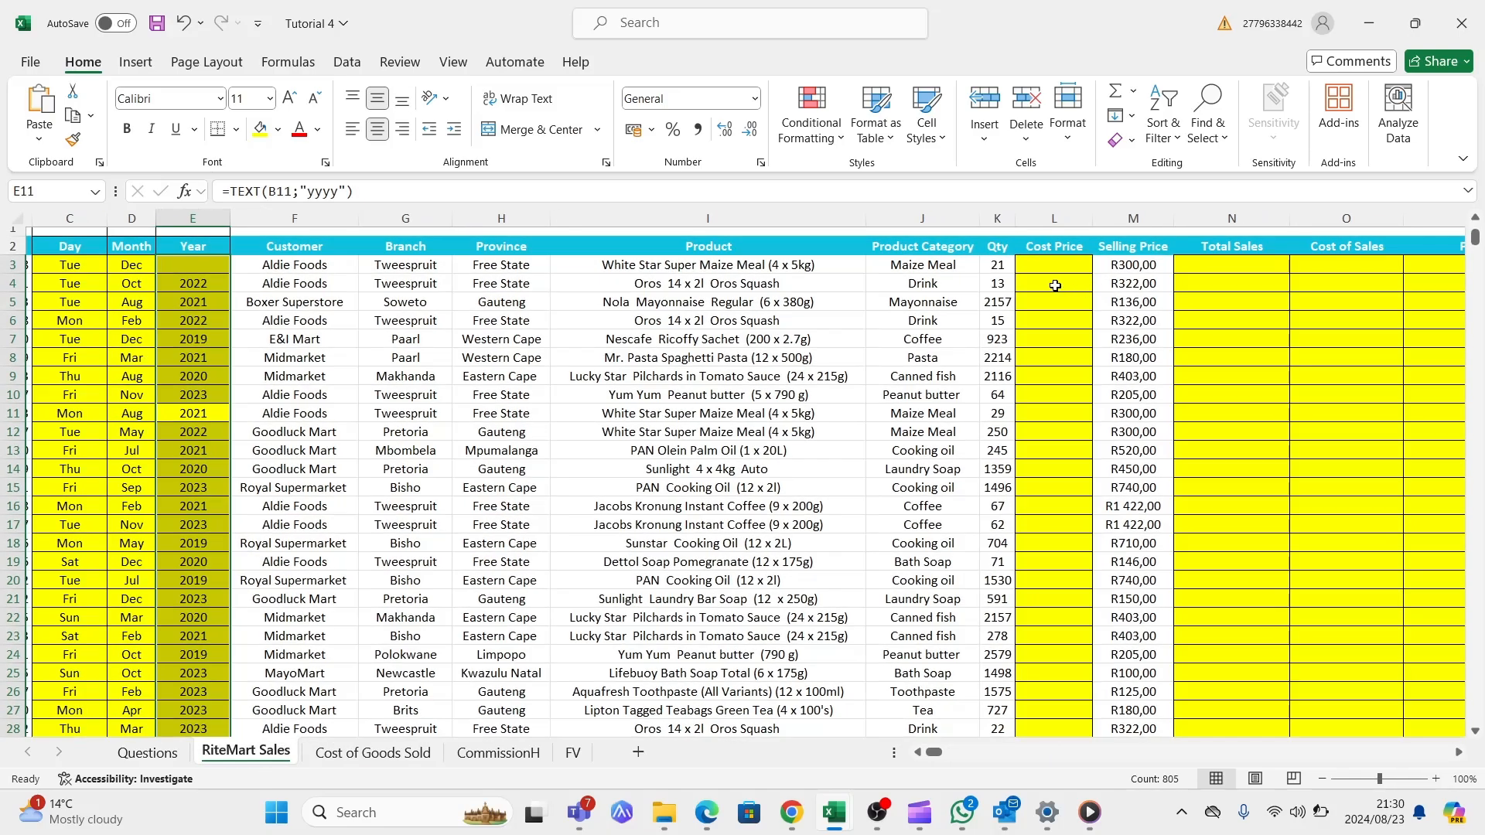
{"action": "left_click", "coordinate": [1043, 273]}
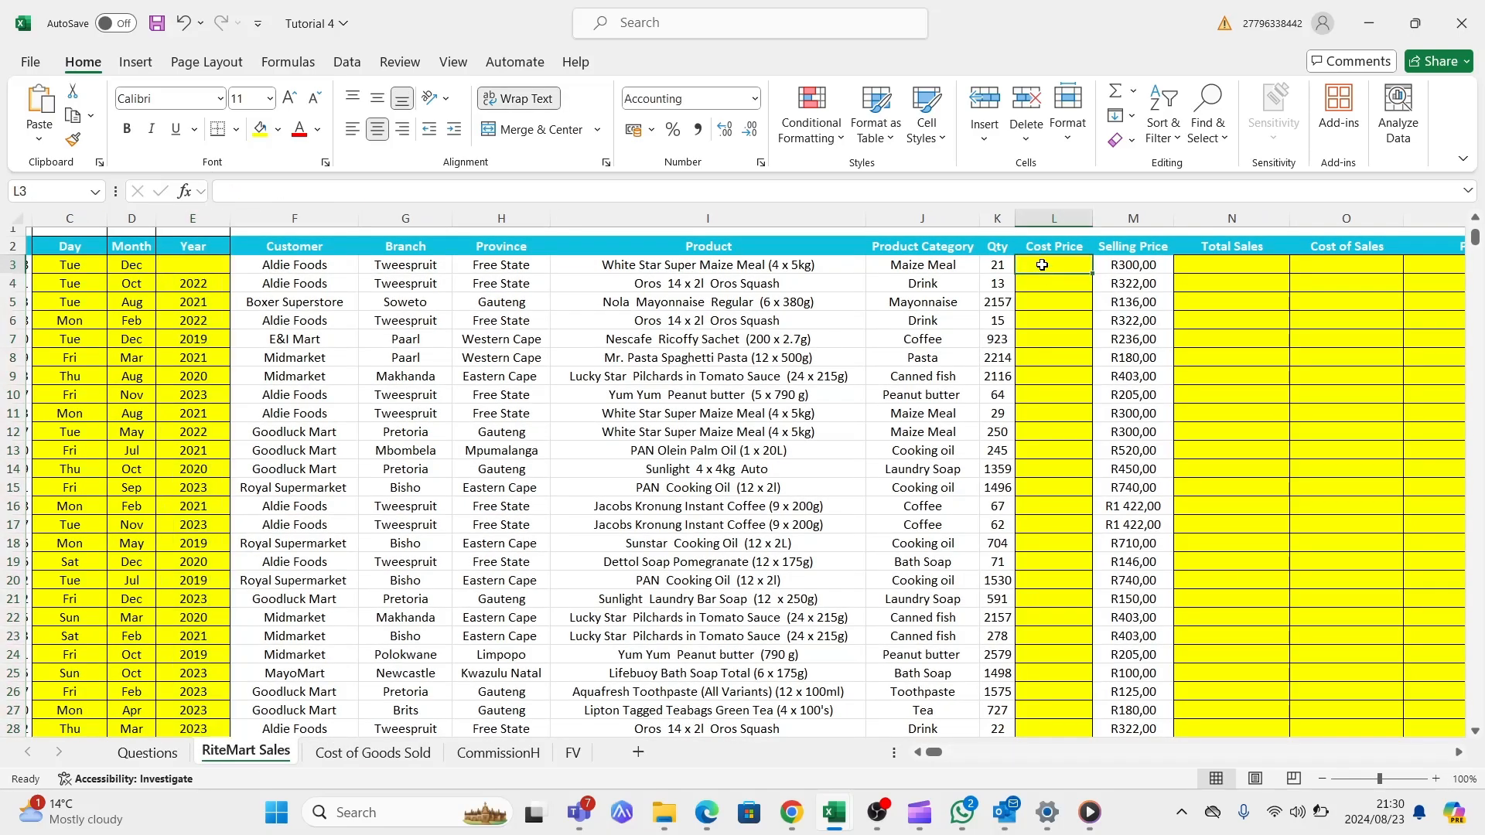
{"action": "double_click", "coordinate": [1043, 265]}
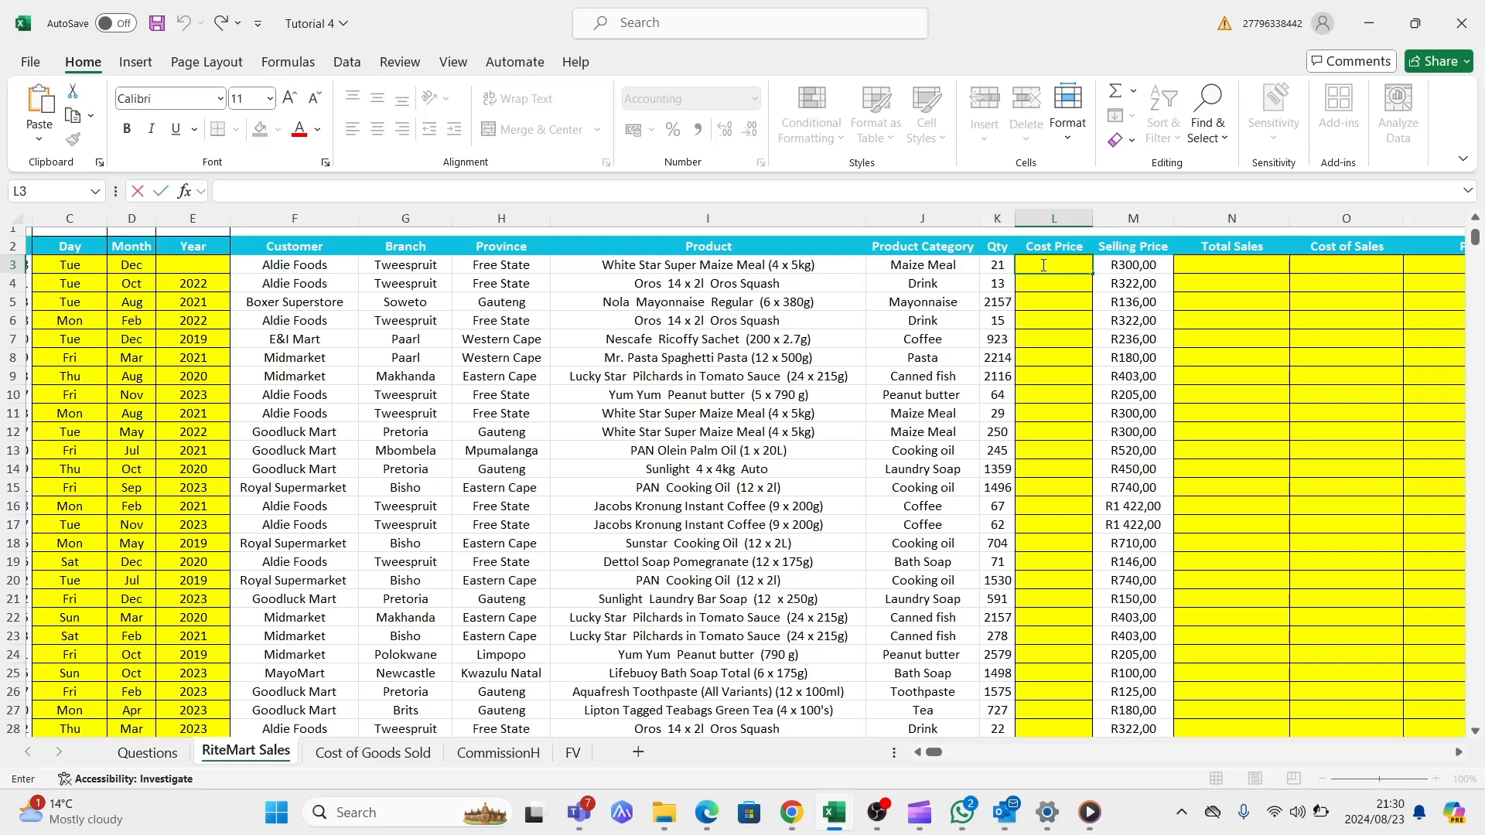
{"action": "type", "text": "="}
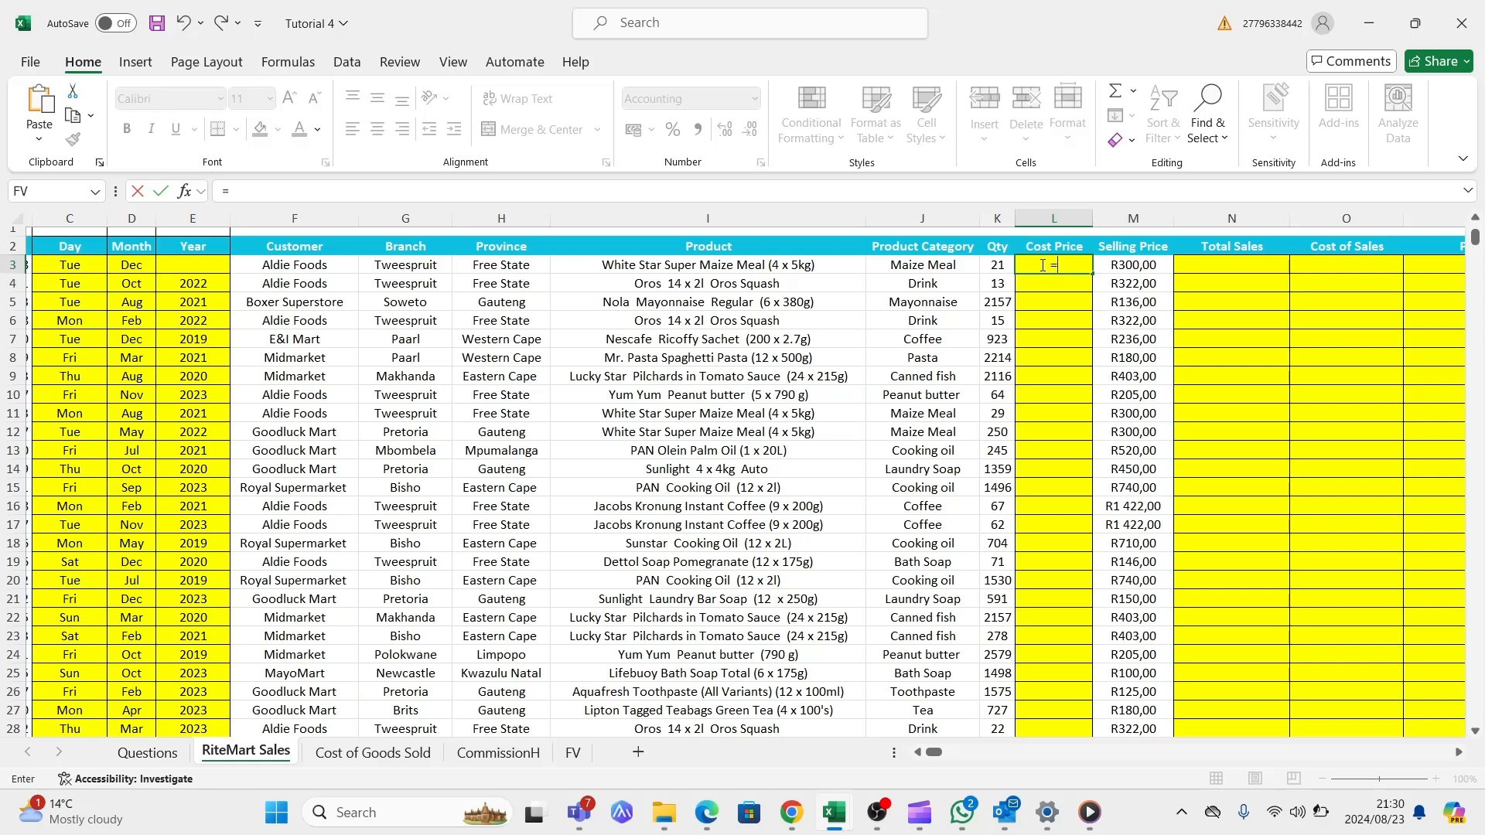
{"action": "left_click", "coordinate": [1114, 265]}
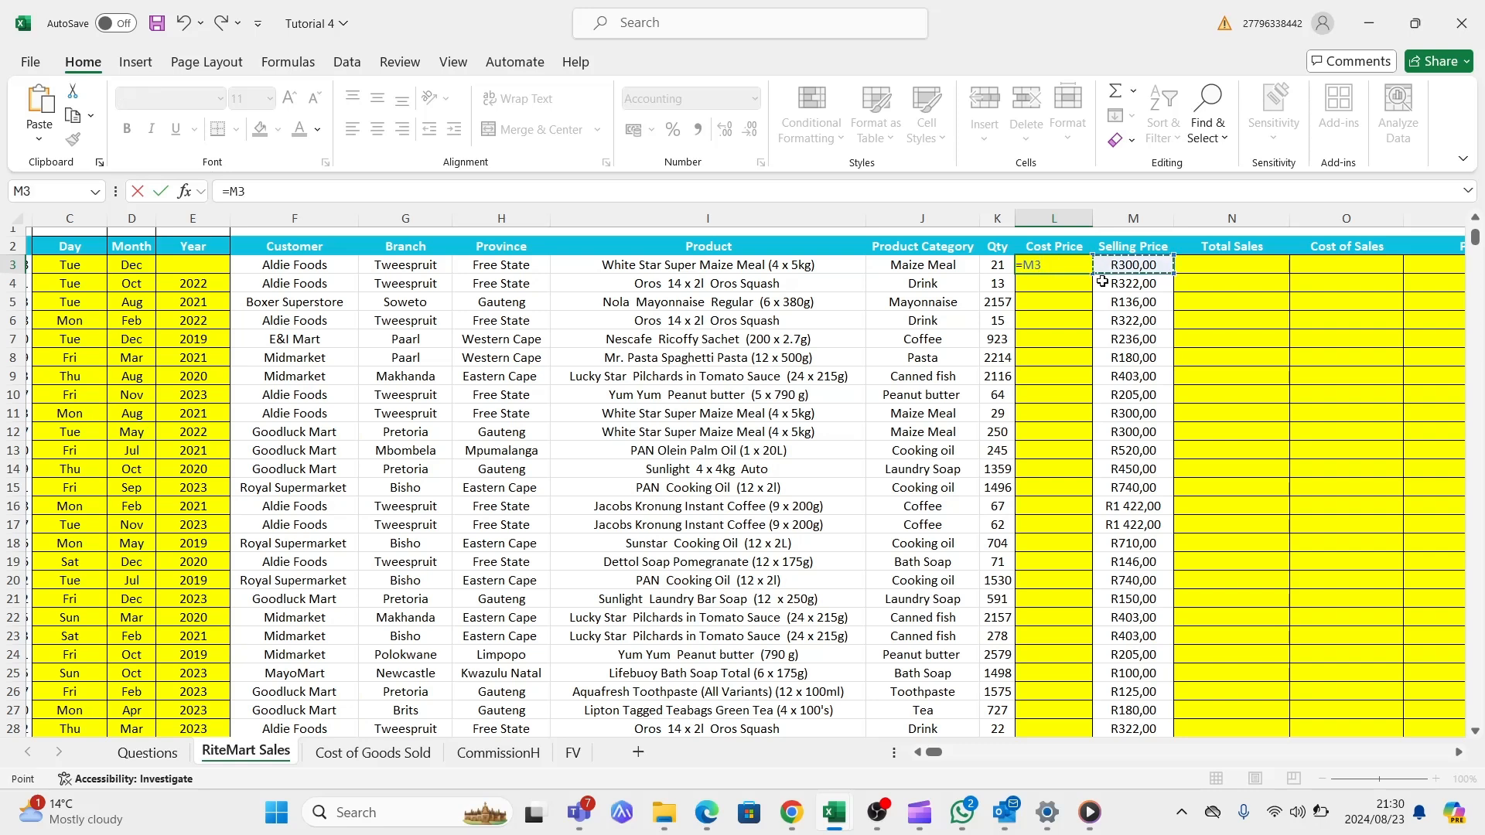
{"action": "type", "text": "*90"}
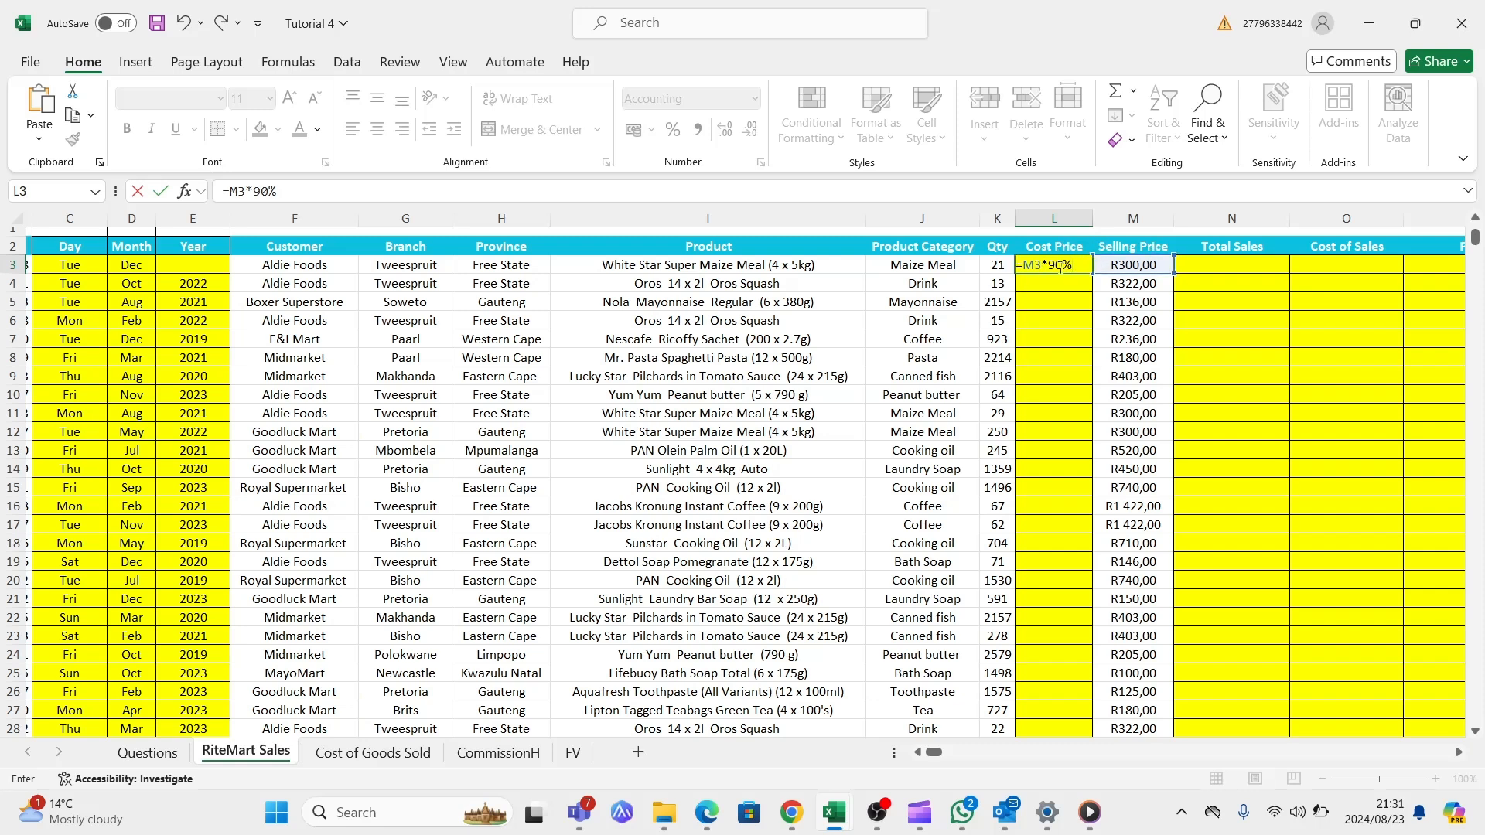
{"action": "key", "text": "Return"}
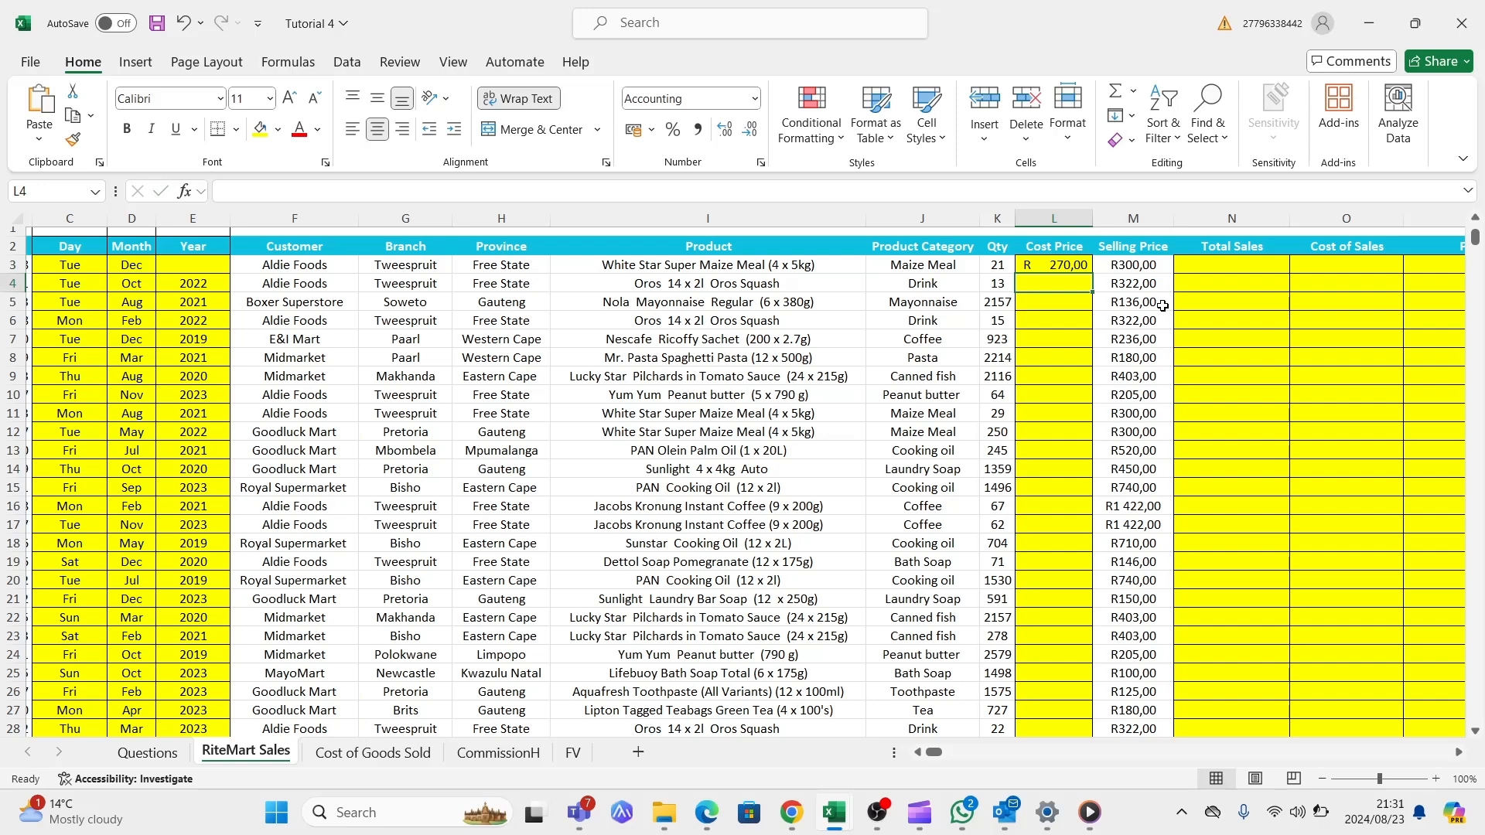
Fill the Cost Price formula from L3 down the column for all transactions and check the filled rows
{"action": "left_click", "coordinate": [1062, 267]}
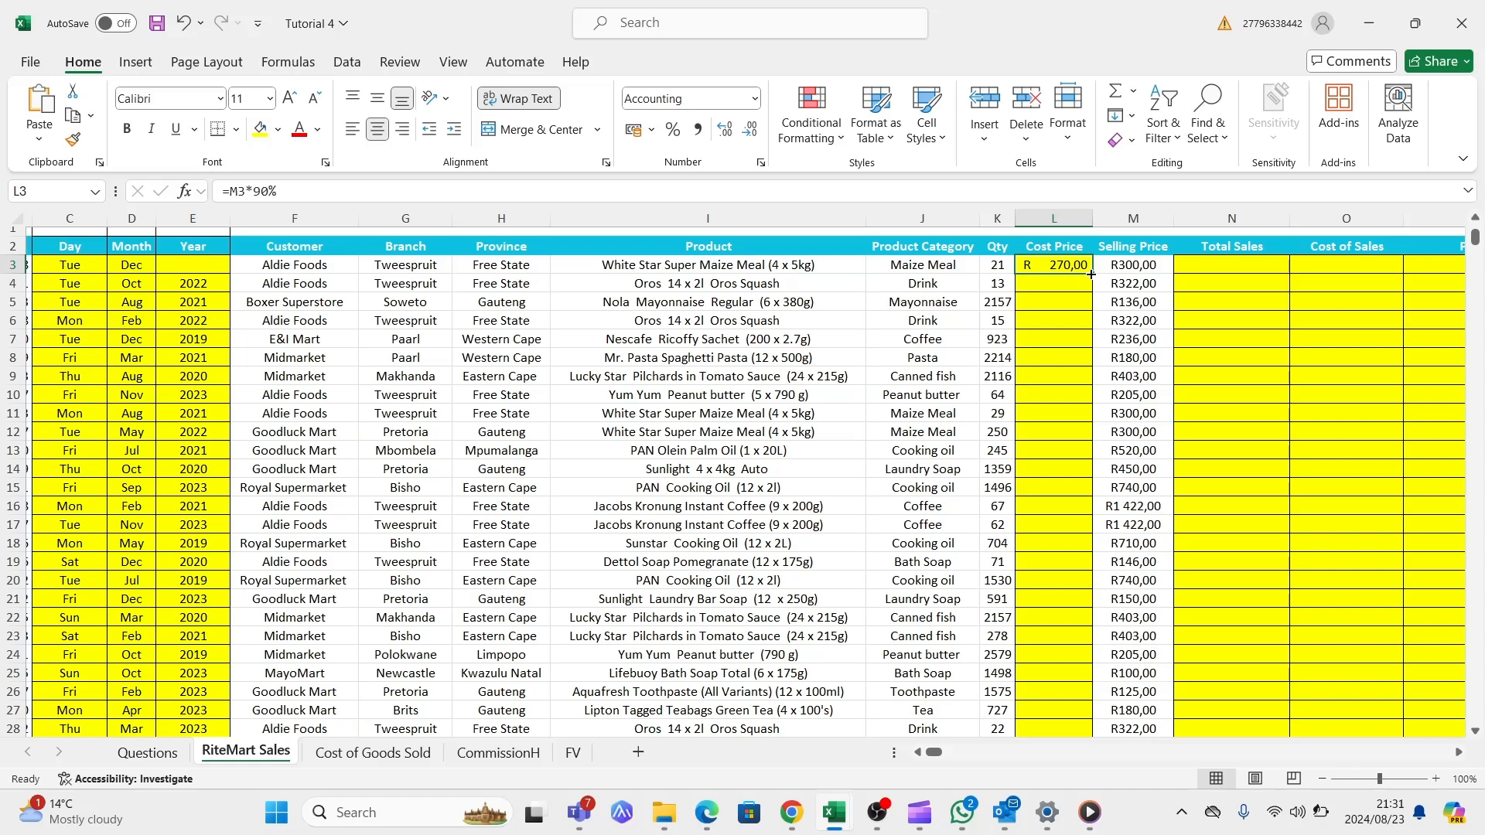
{"action": "double_click", "coordinate": [1091, 274]}
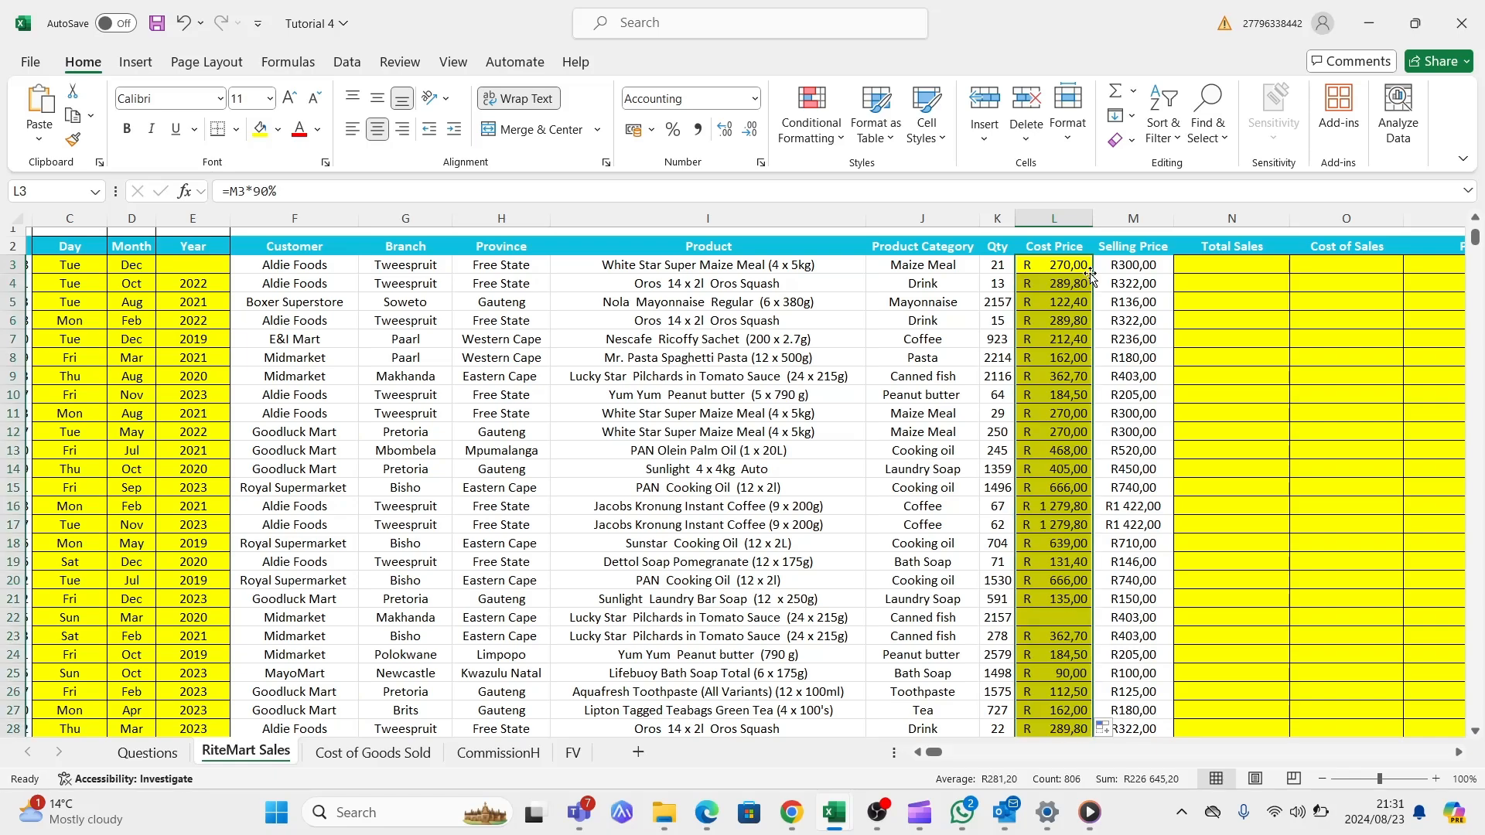
{"action": "scroll", "coordinate": [1056, 515], "scroll_direction": "down", "scroll_amount": 1}
{"action": "scroll", "coordinate": [1056, 514], "scroll_direction": "down", "scroll_amount": 2}
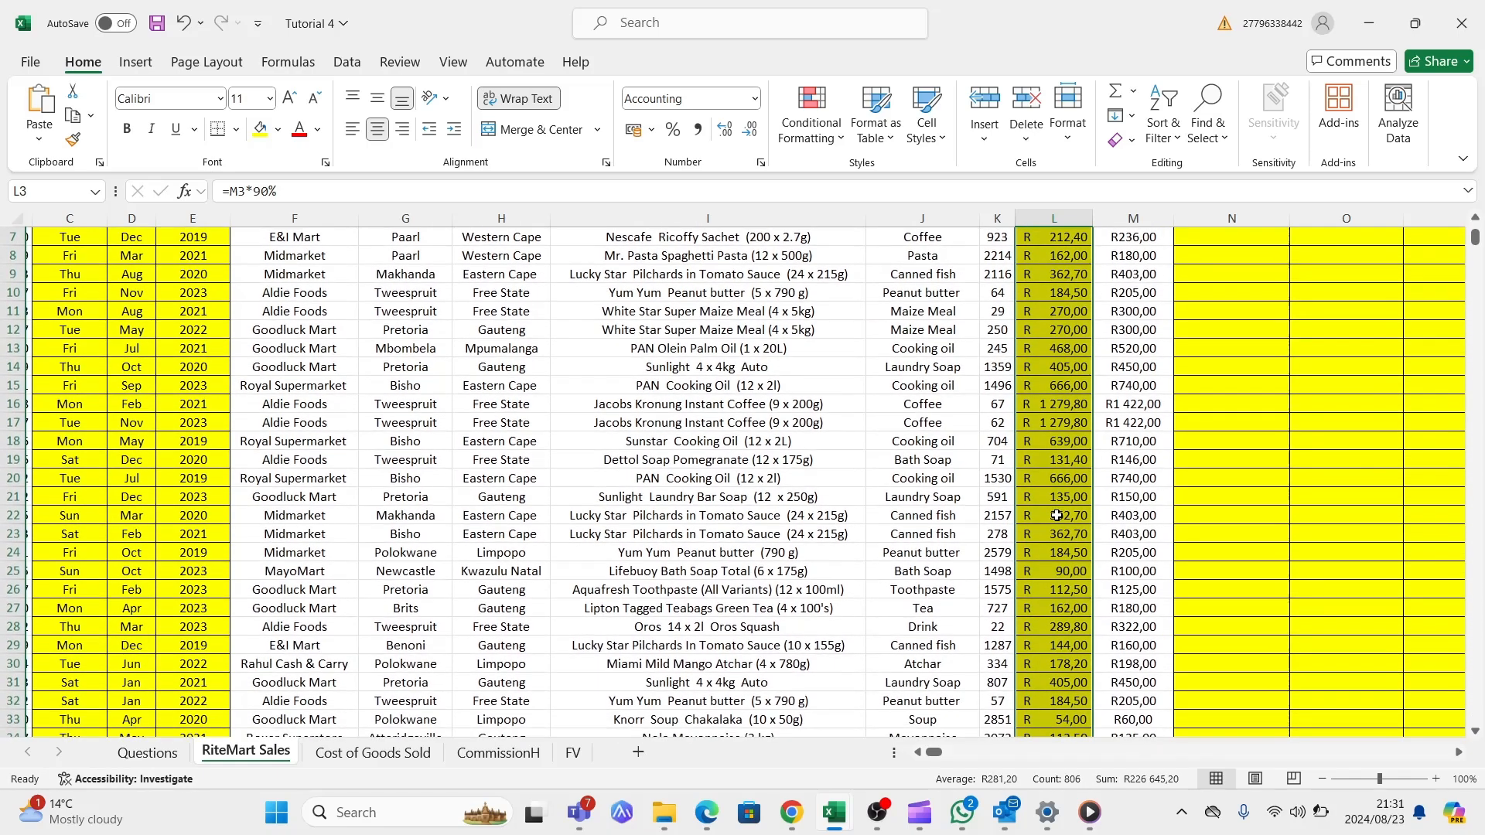
{"action": "scroll", "coordinate": [1056, 514], "scroll_direction": "up", "scroll_amount": 3}
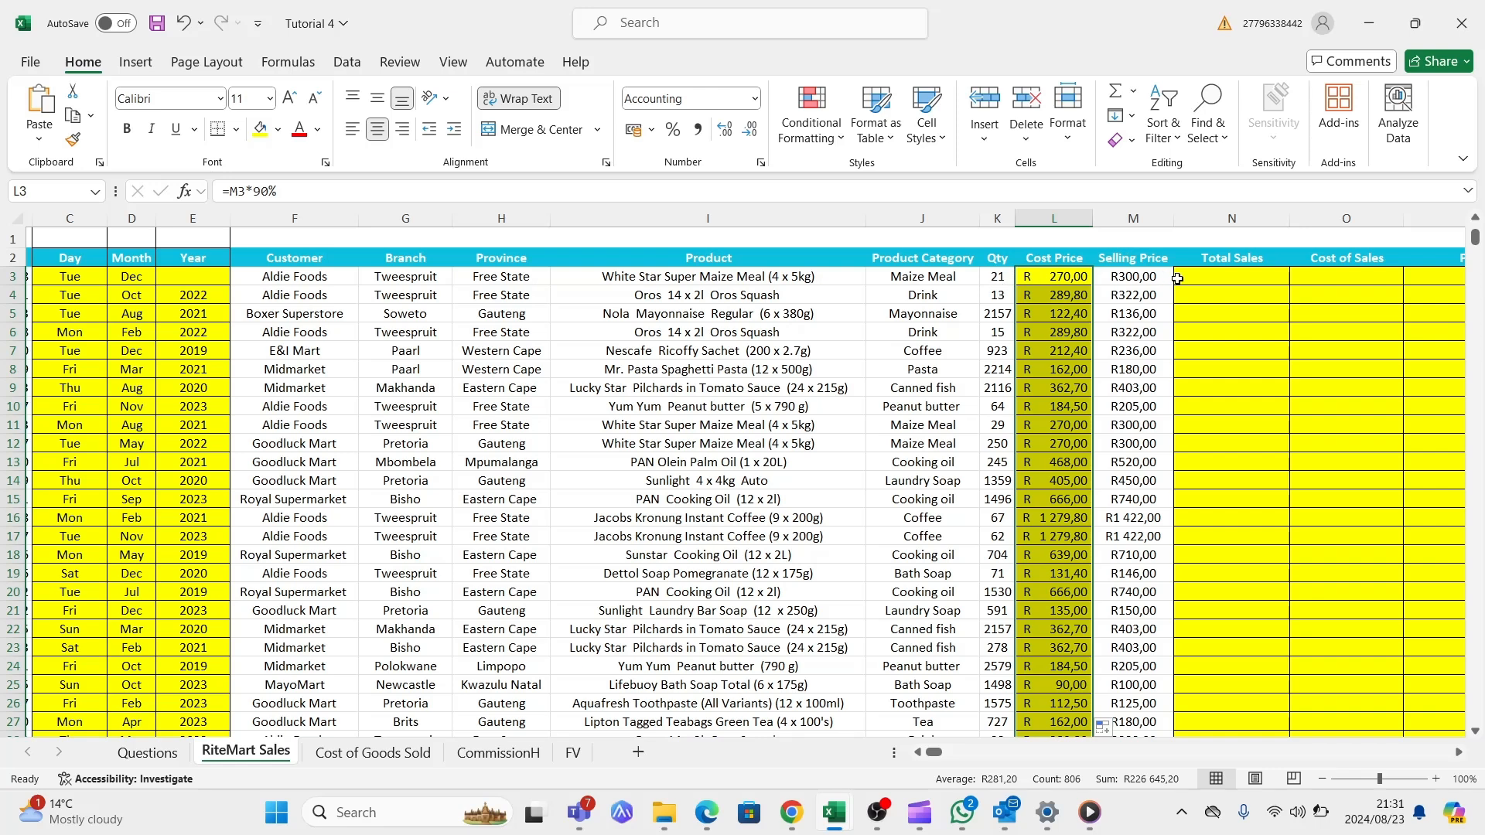
Enter the formula =M3*K3 in Total Sales cell N3 to multiply selling price by quantity
{"action": "left_click", "coordinate": [1229, 280]}
{"action": "type", "text": "="}
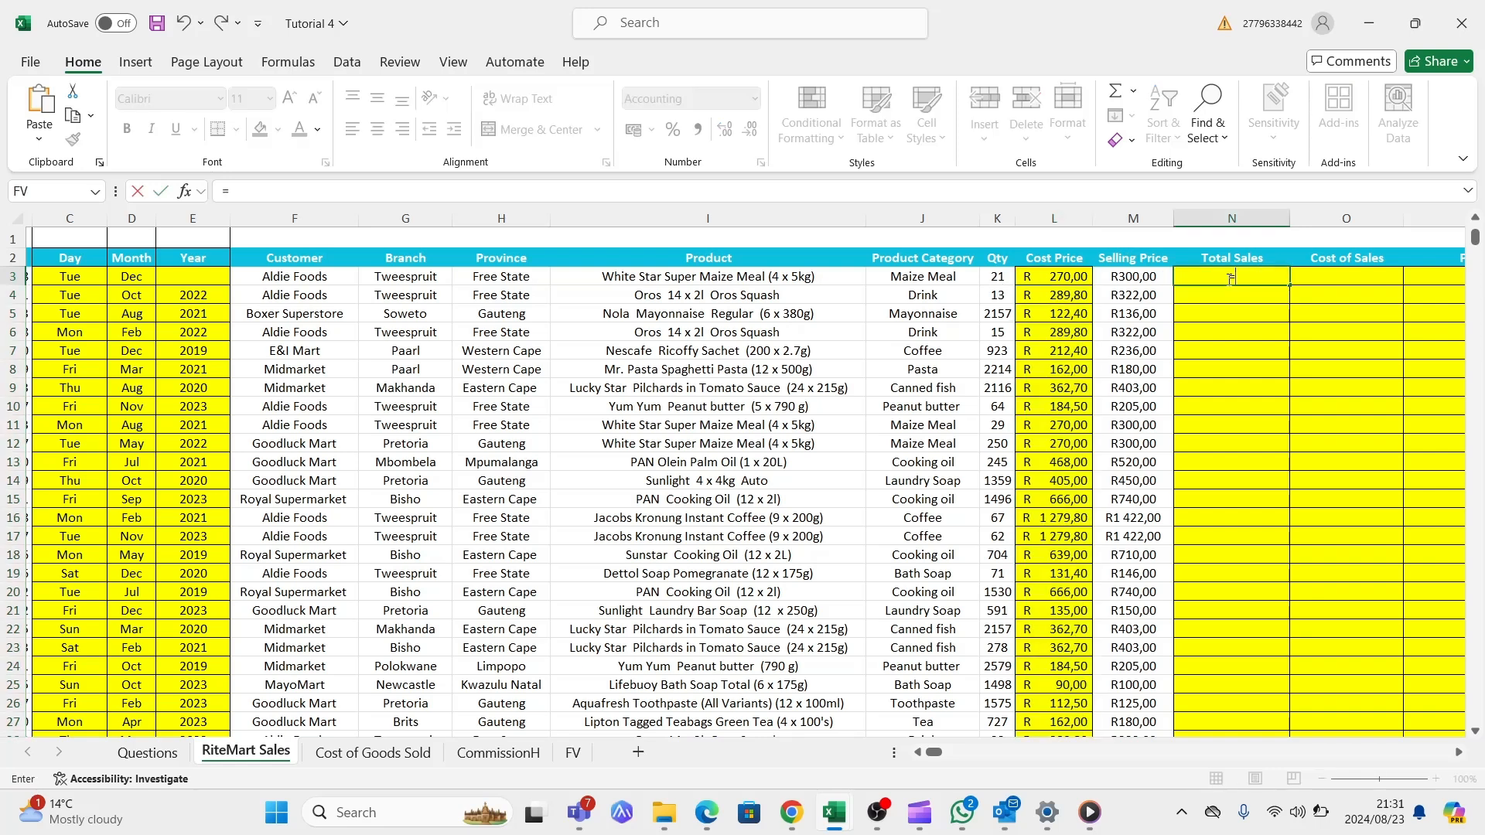
{"action": "left_click", "coordinate": [1148, 276]}
{"action": "type", "text": "*"}
{"action": "left_click", "coordinate": [999, 276]}
{"action": "key", "text": "Return"}
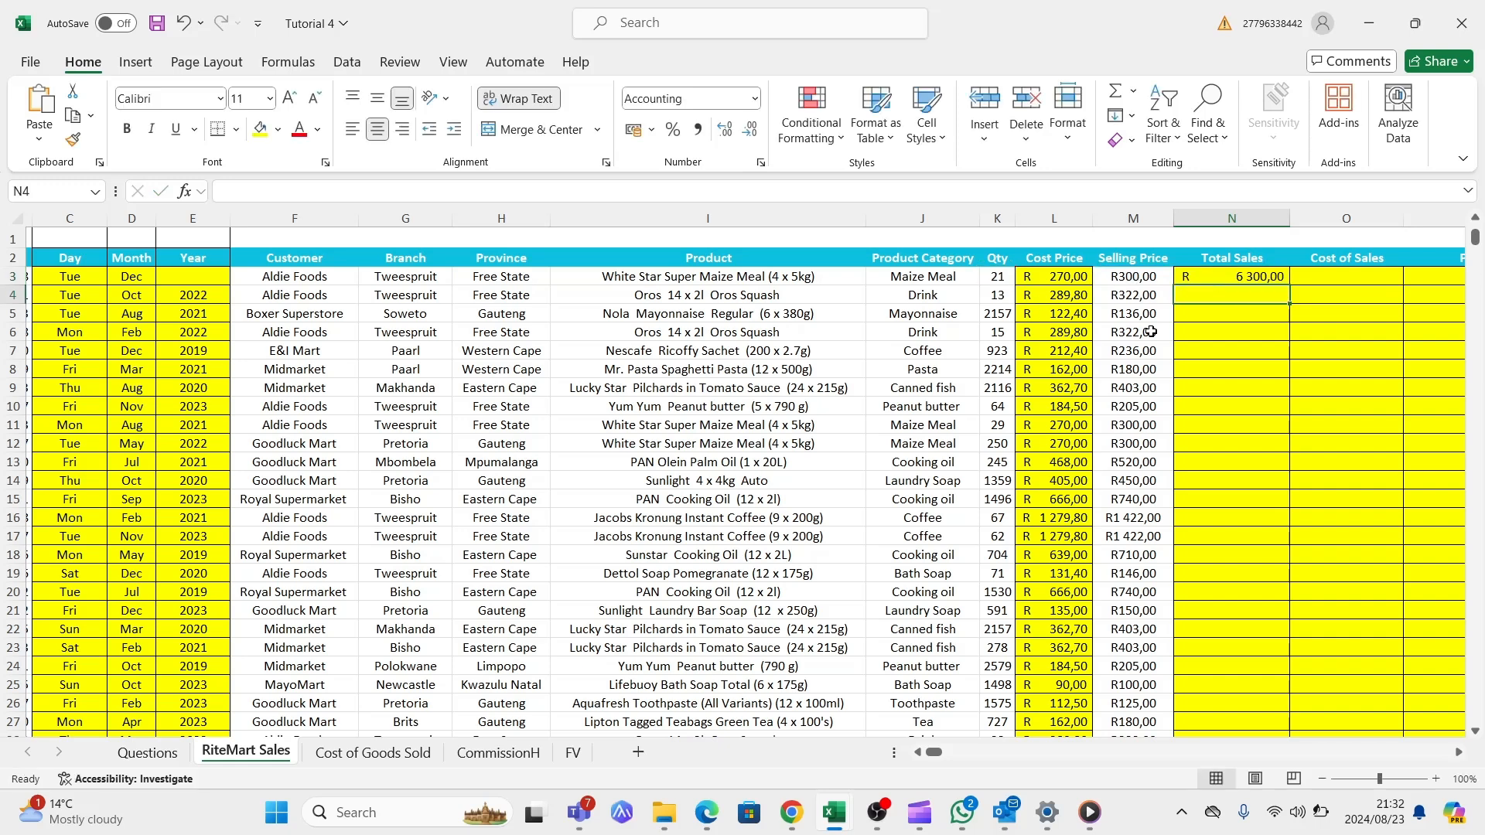
Fill the Total Sales formula from N3 down the column for all transactions and check the filled rows
{"action": "left_click", "coordinate": [1279, 273]}
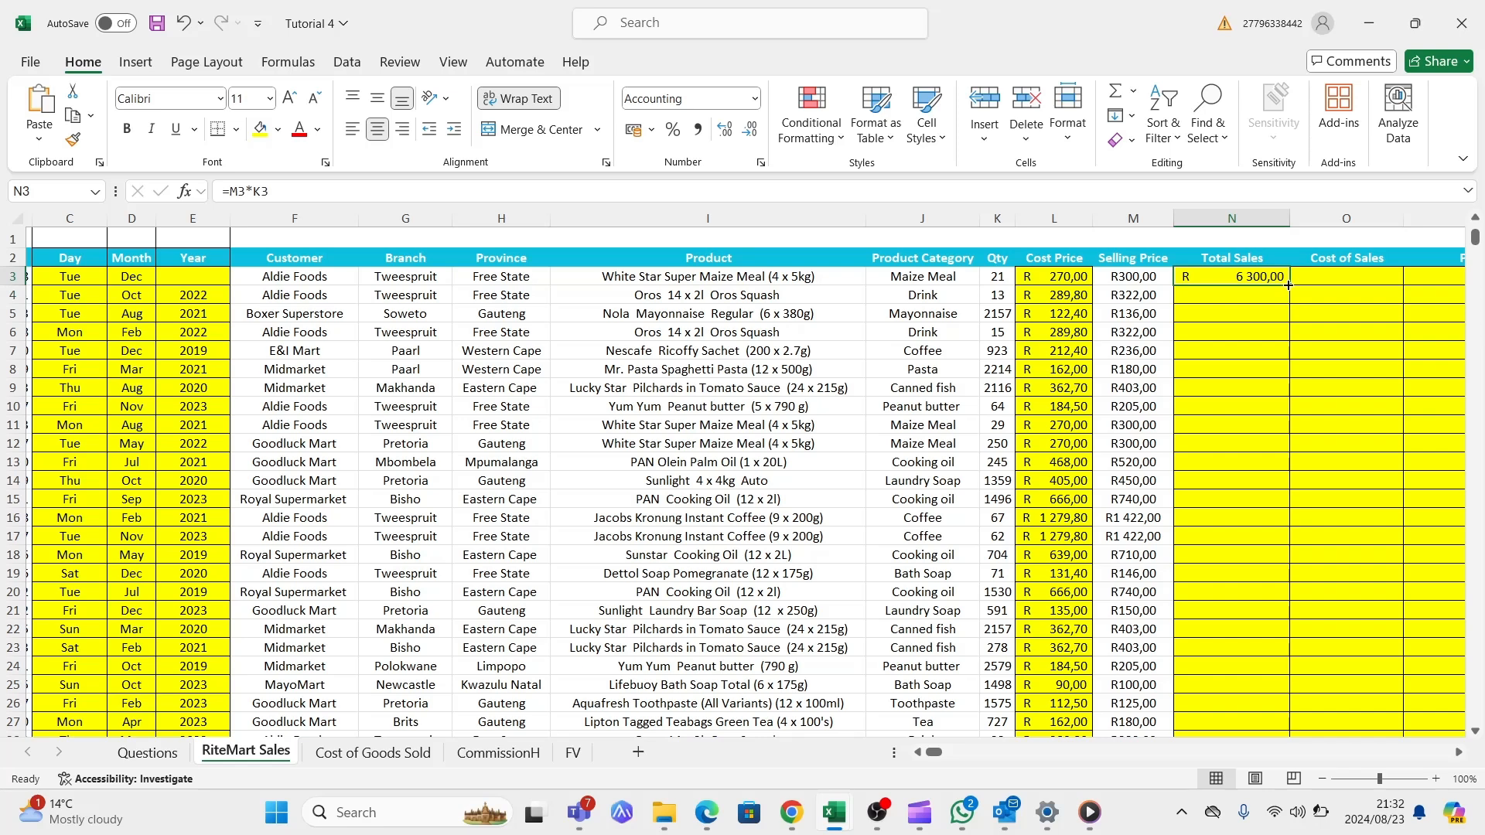
{"action": "double_click", "coordinate": [1287, 284]}
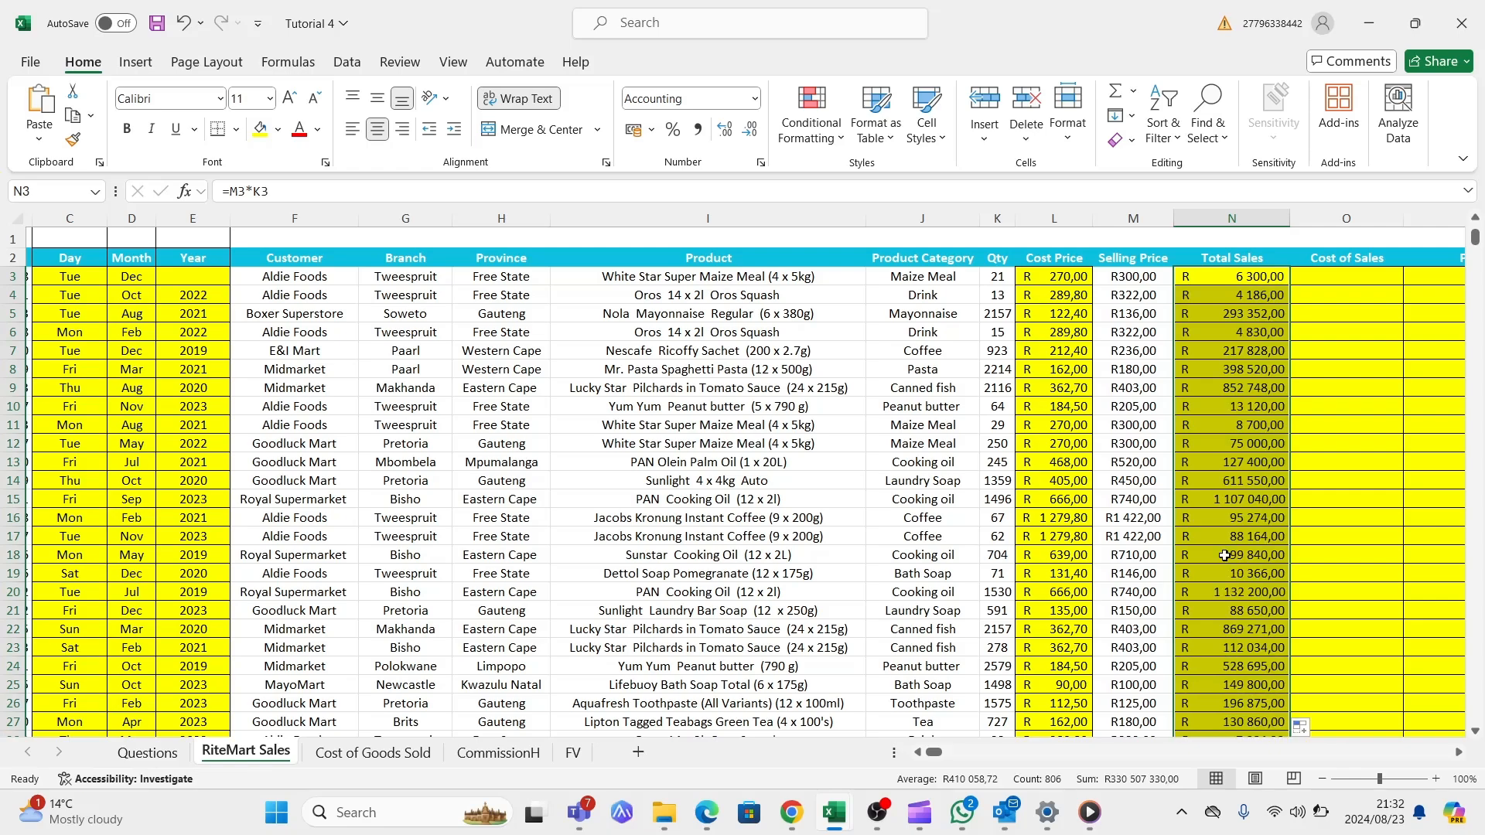
{"action": "scroll", "coordinate": [1225, 555], "scroll_direction": "down", "scroll_amount": 2}
{"action": "scroll", "coordinate": [1225, 555], "scroll_direction": "up", "scroll_amount": 2}
Enter the formula =K3*L3 in Cost of Sales cell O3 to multiply quantity by cost price
{"action": "left_click", "coordinate": [1344, 276]}
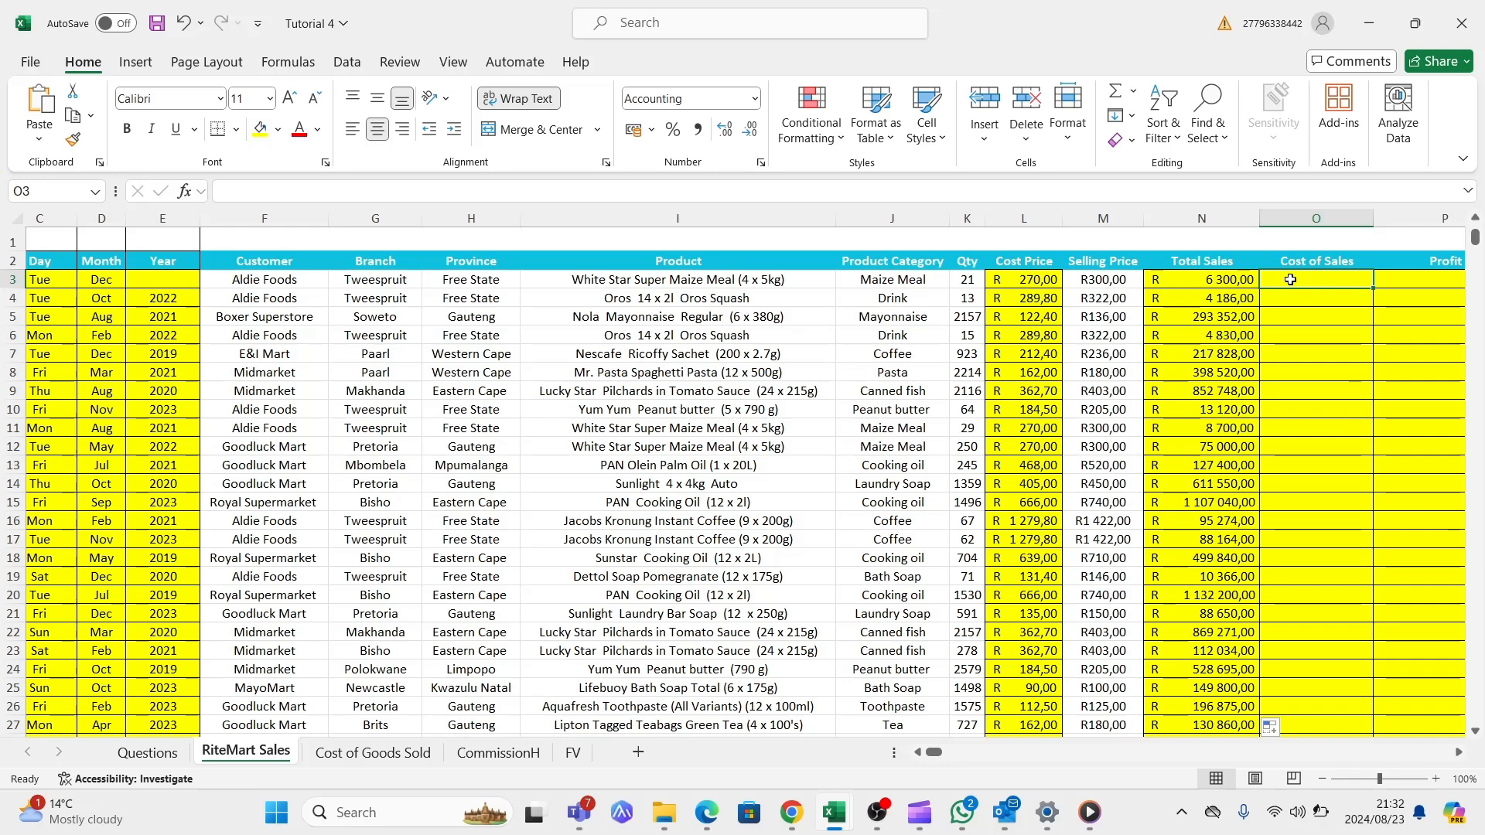
{"action": "type", "text": "="}
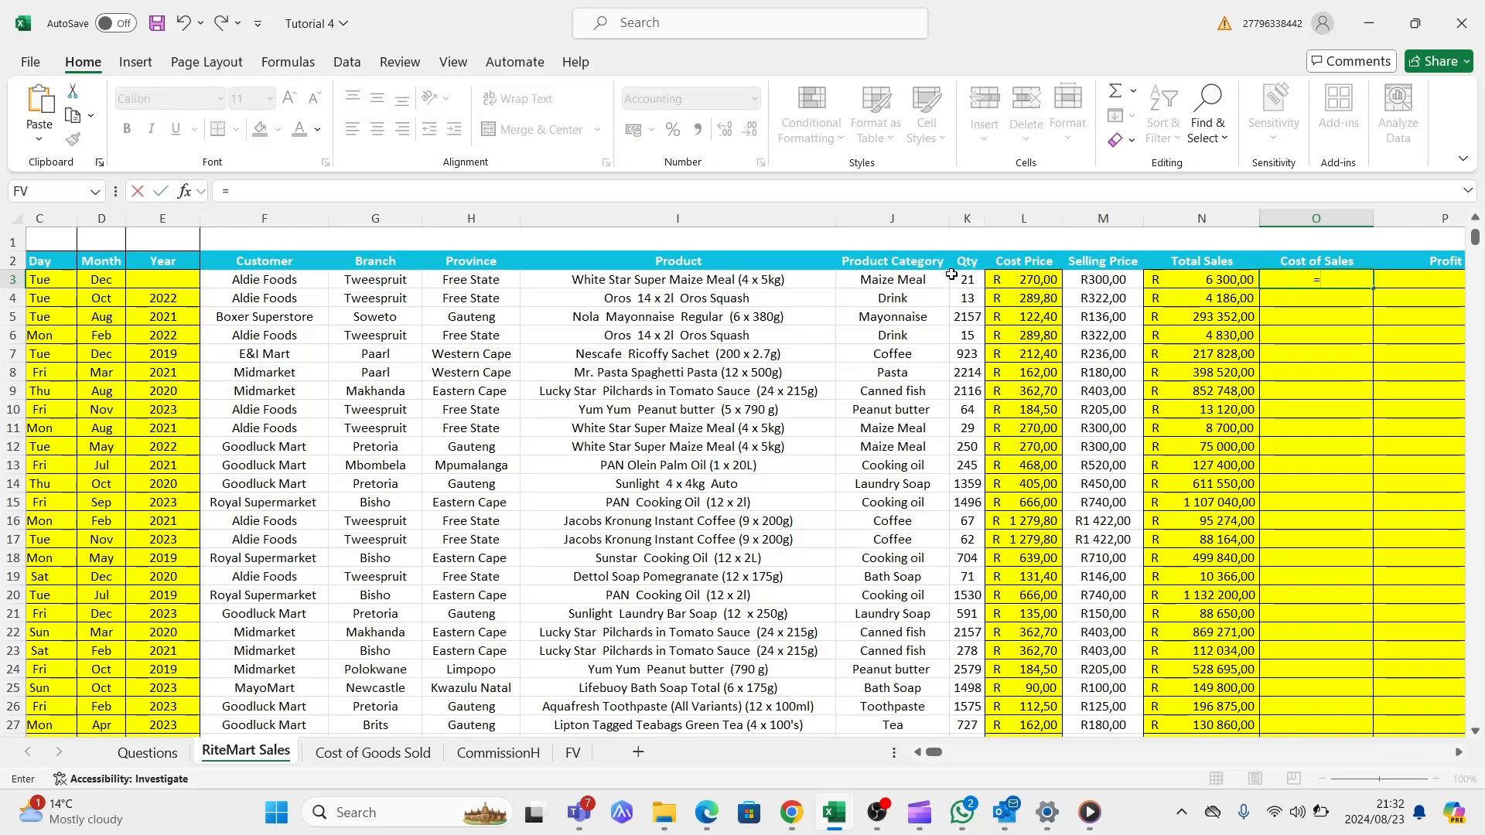
{"action": "left_click", "coordinate": [977, 280]}
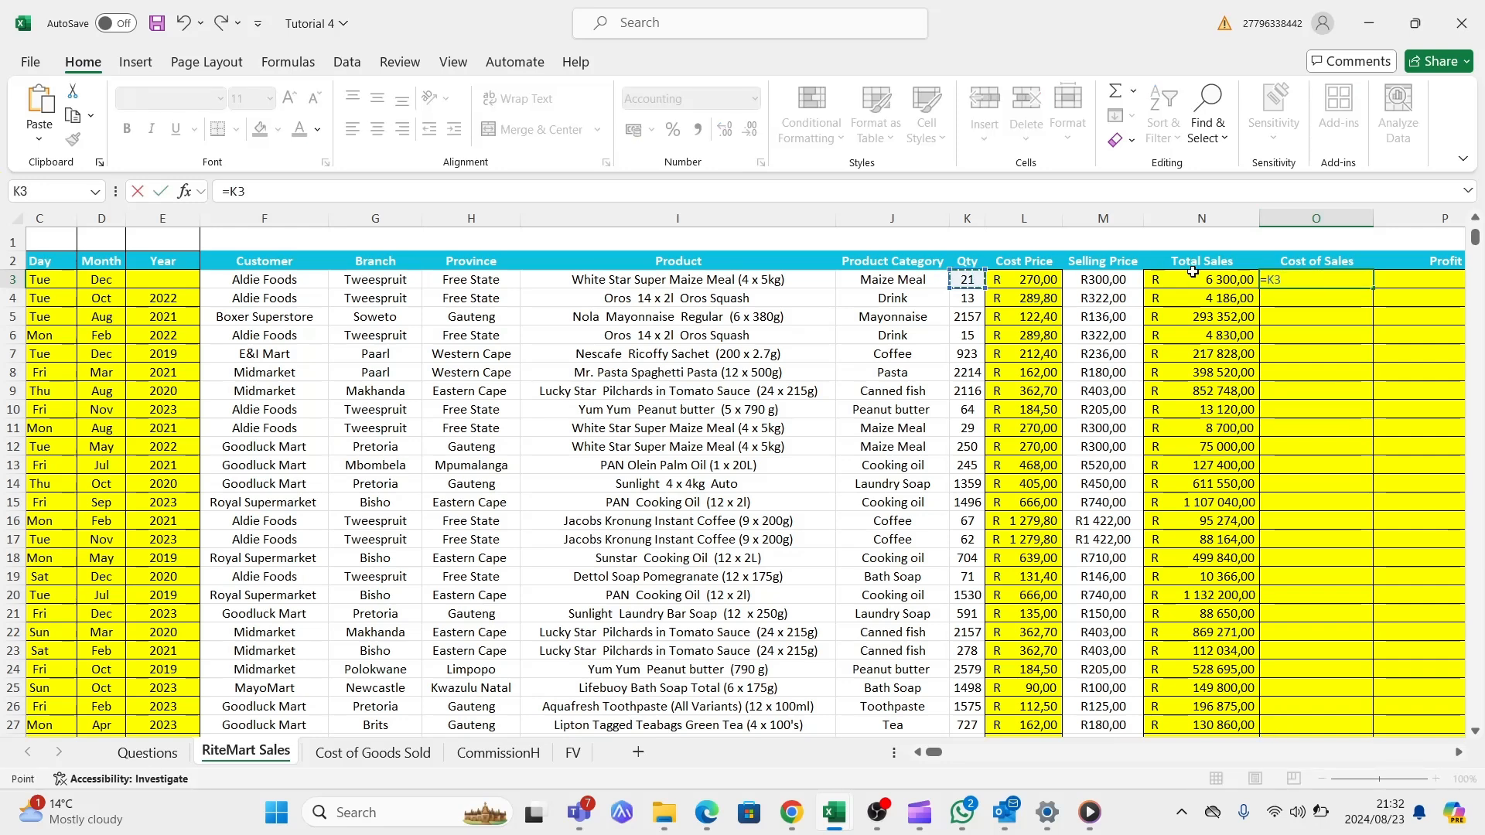
{"action": "type", "text": "*"}
{"action": "left_click", "coordinate": [1047, 283]}
{"action": "key", "text": "Return"}
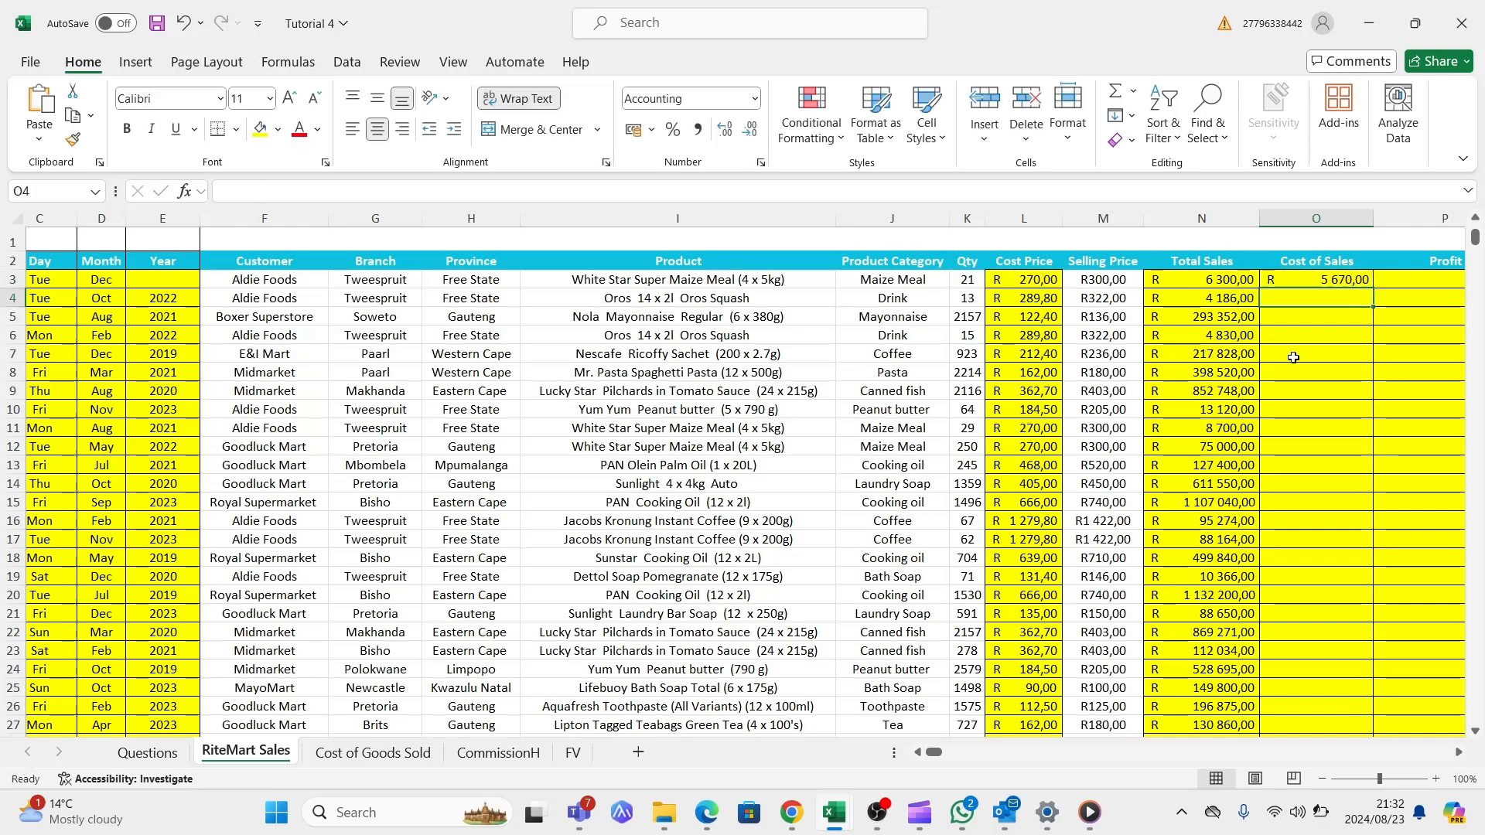
Fill the Cost of Sales formula from O3 down the column for all transactions
{"action": "left_click", "coordinate": [1287, 279]}
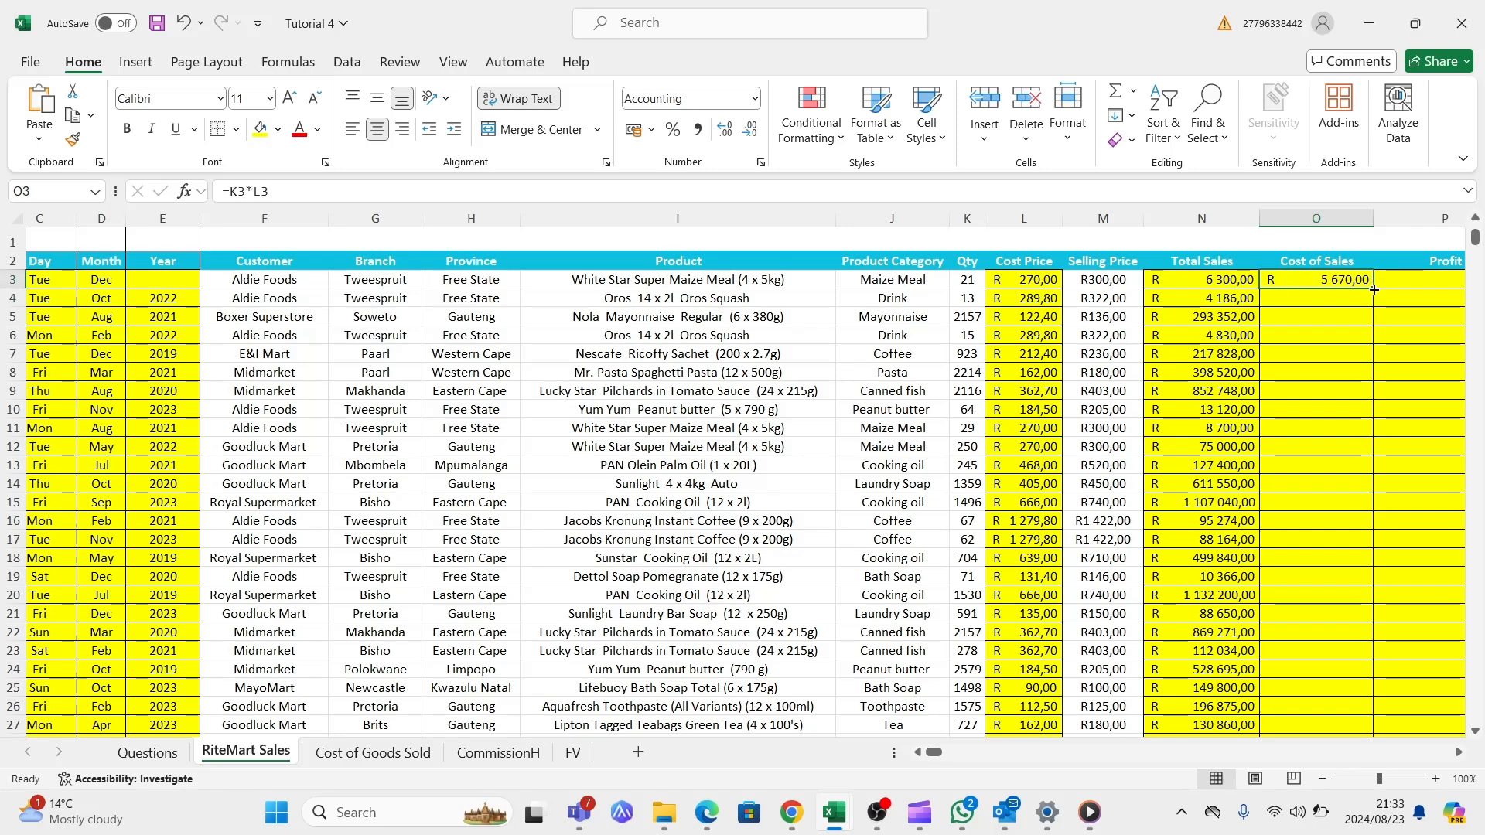
{"action": "scroll", "coordinate": [1373, 289], "scroll_direction": "right", "scroll_amount": 1}
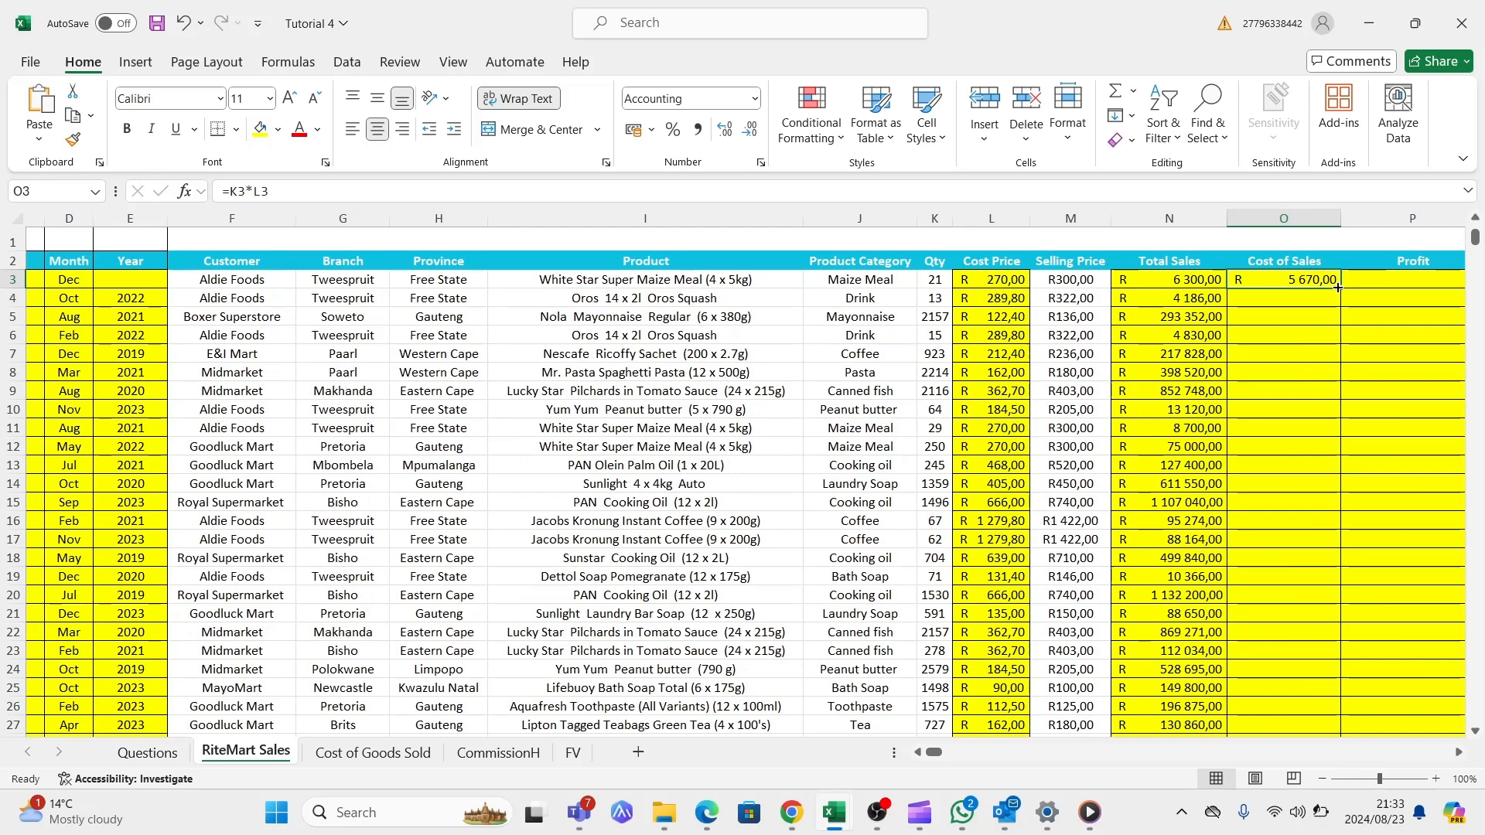
{"action": "double_click", "coordinate": [1337, 287]}
Enter the formula =N3-O3 in Profit cell P3 to subtract cost of sales from total sales
{"action": "scroll", "coordinate": [1337, 286], "scroll_direction": "right", "scroll_amount": 1}
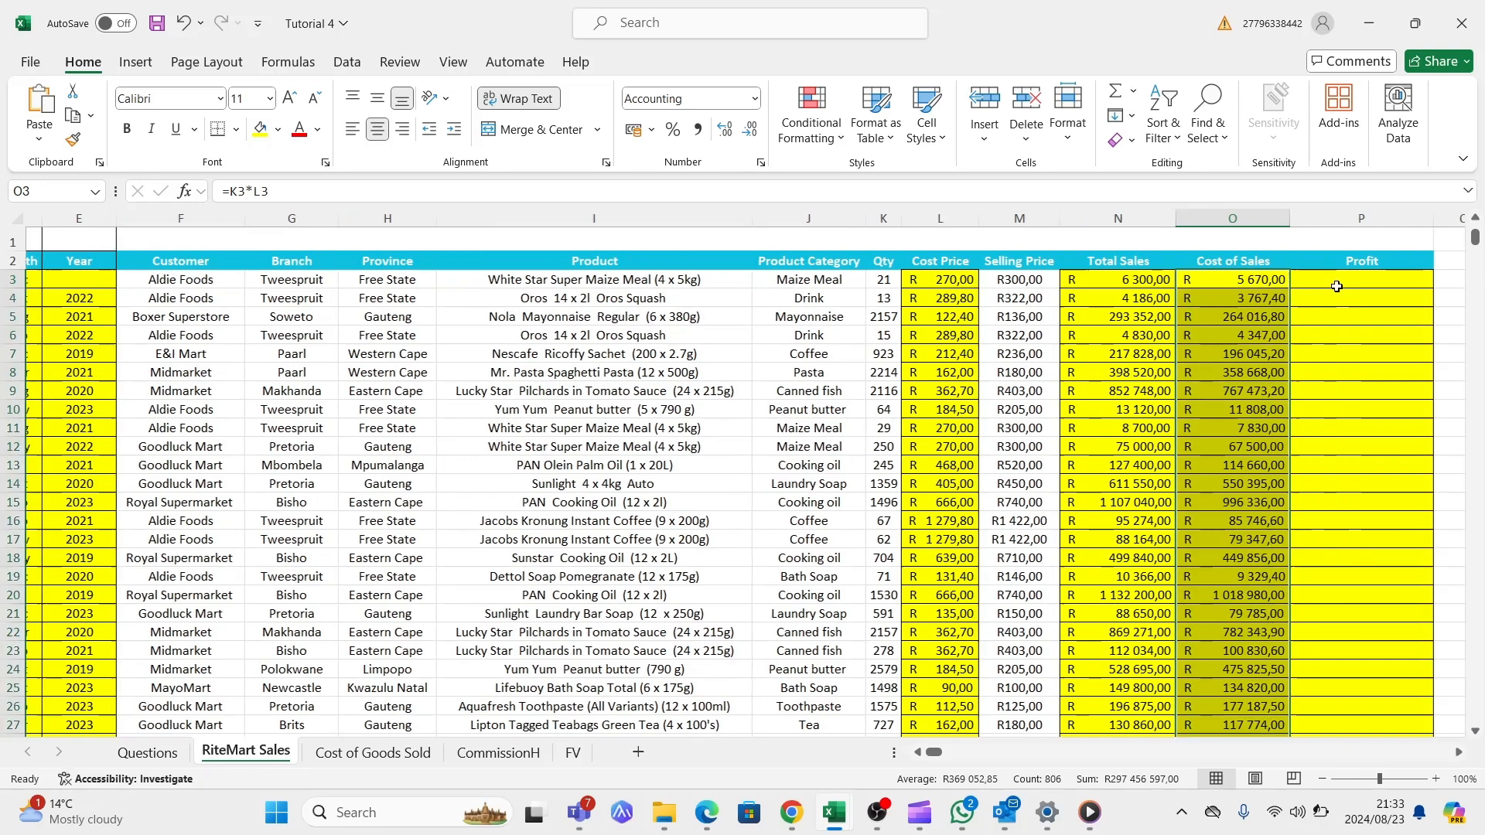
{"action": "left_click", "coordinate": [1337, 286]}
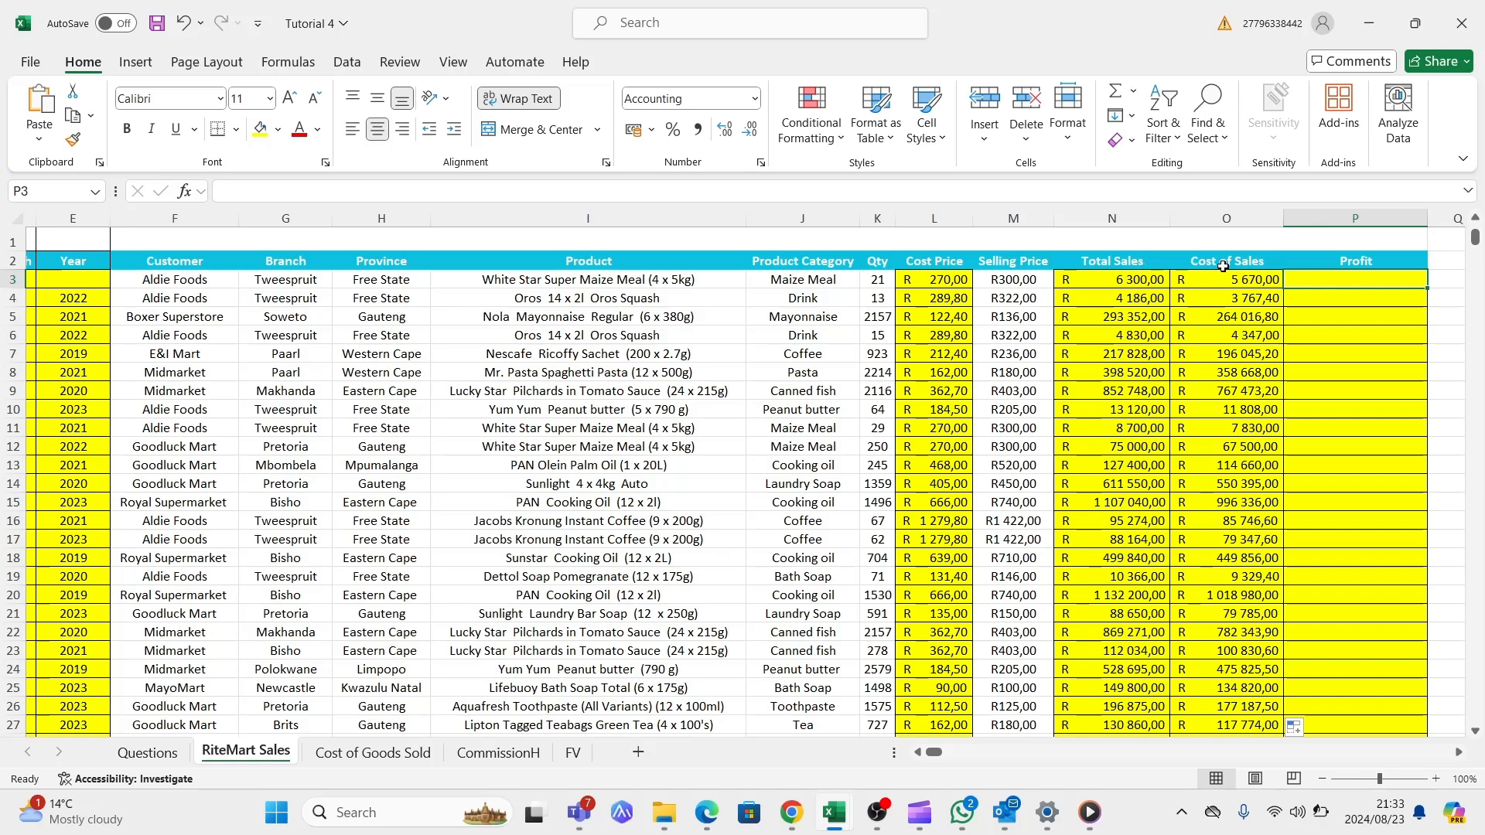
{"action": "double_click", "coordinate": [1320, 278]}
{"action": "type", "text": "="}
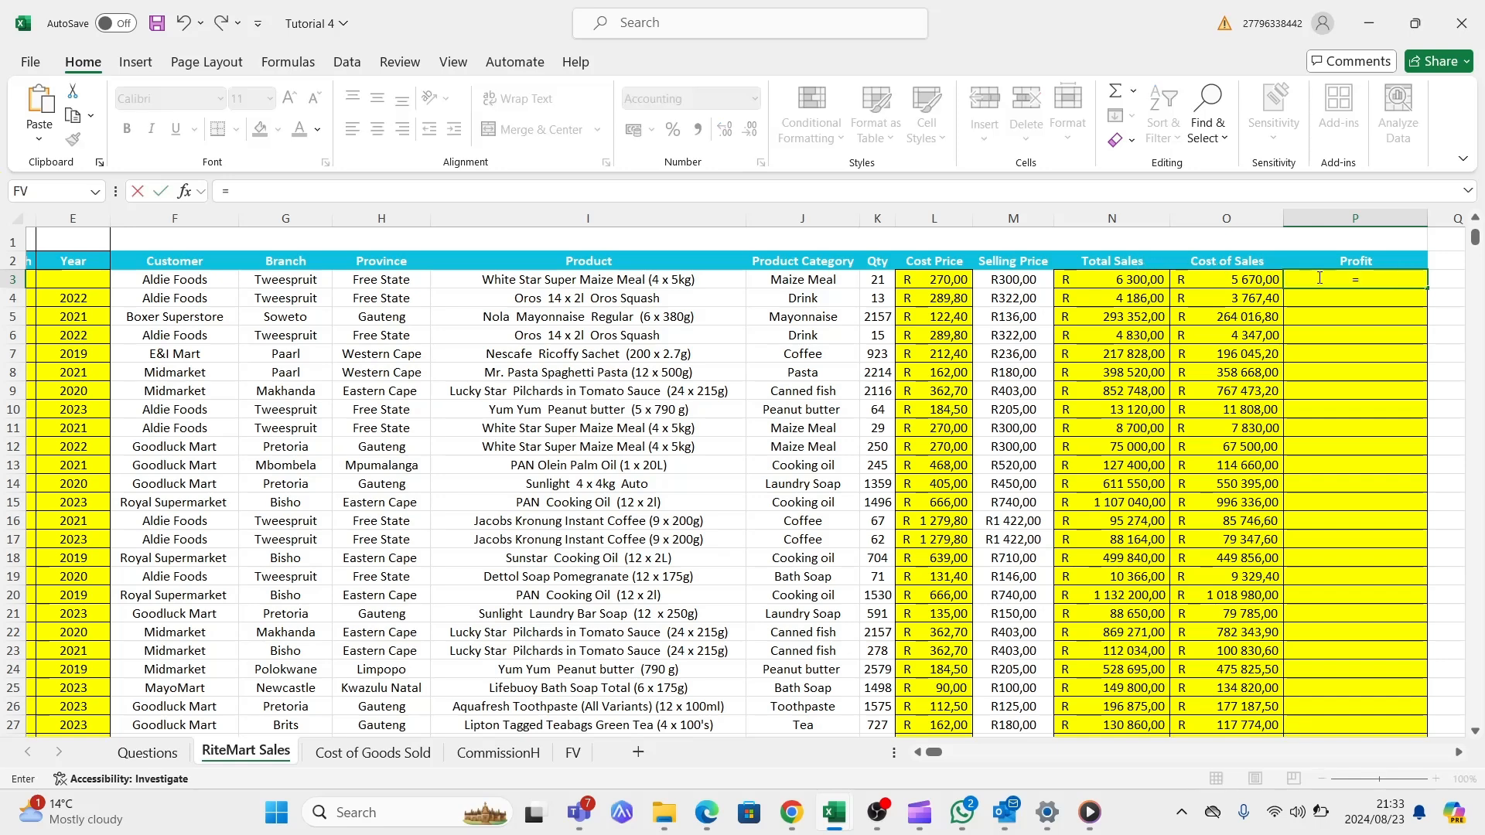
{"action": "left_click", "coordinate": [1131, 281]}
{"action": "type", "text": "-"}
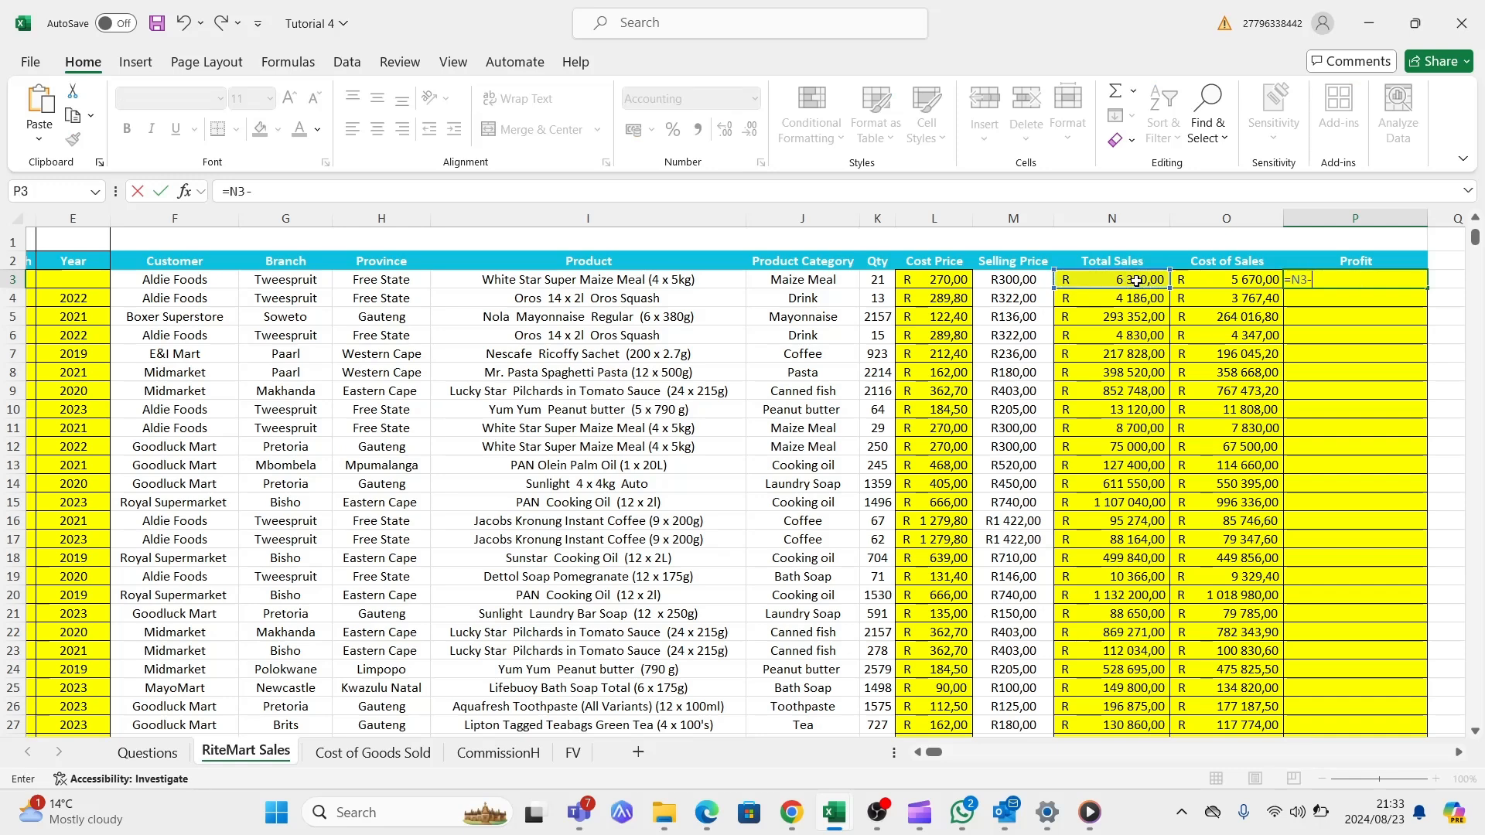
{"action": "left_click", "coordinate": [1205, 279]}
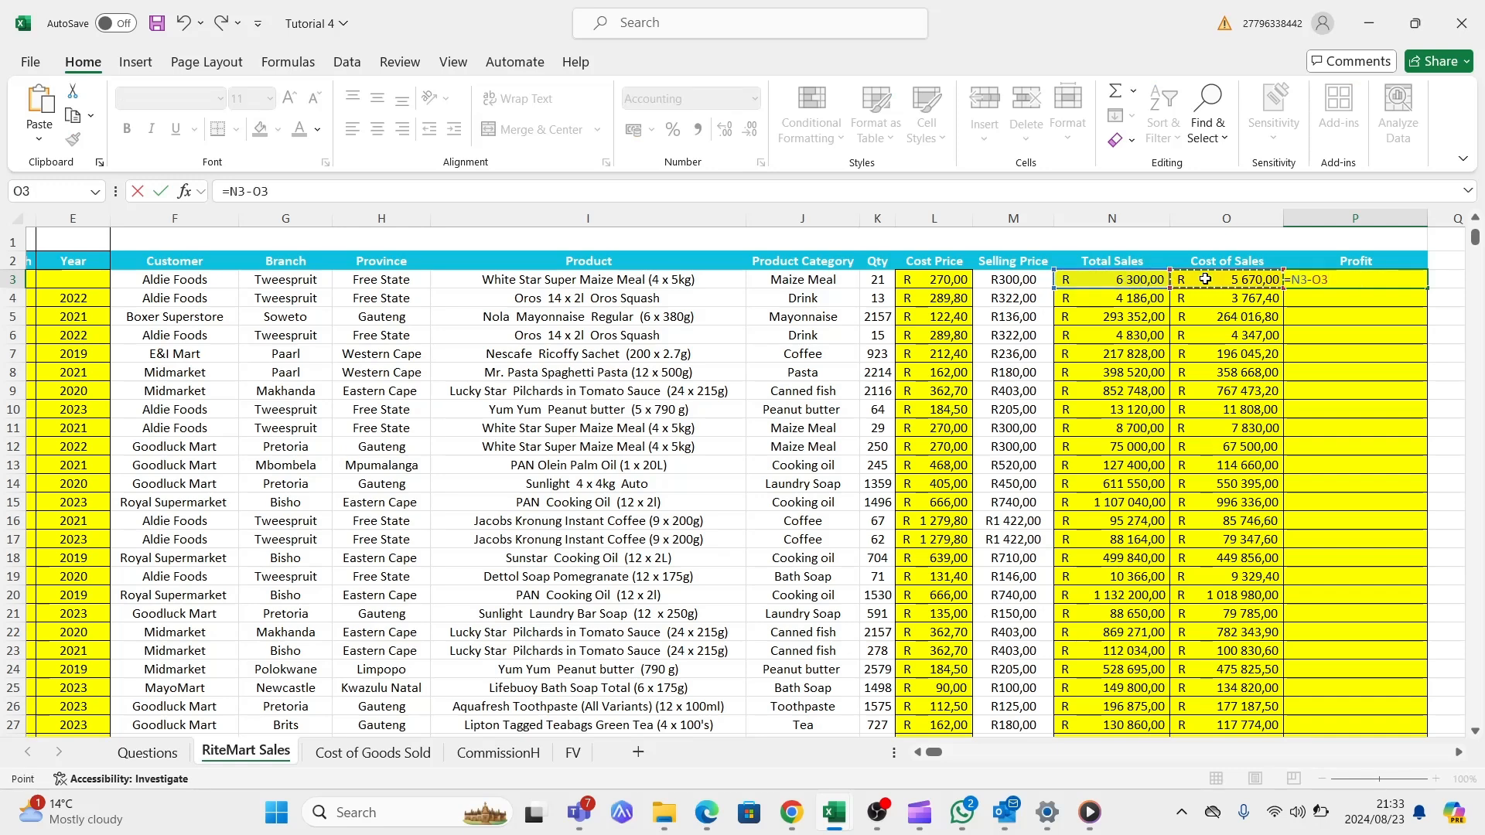
{"action": "key", "text": "Return"}
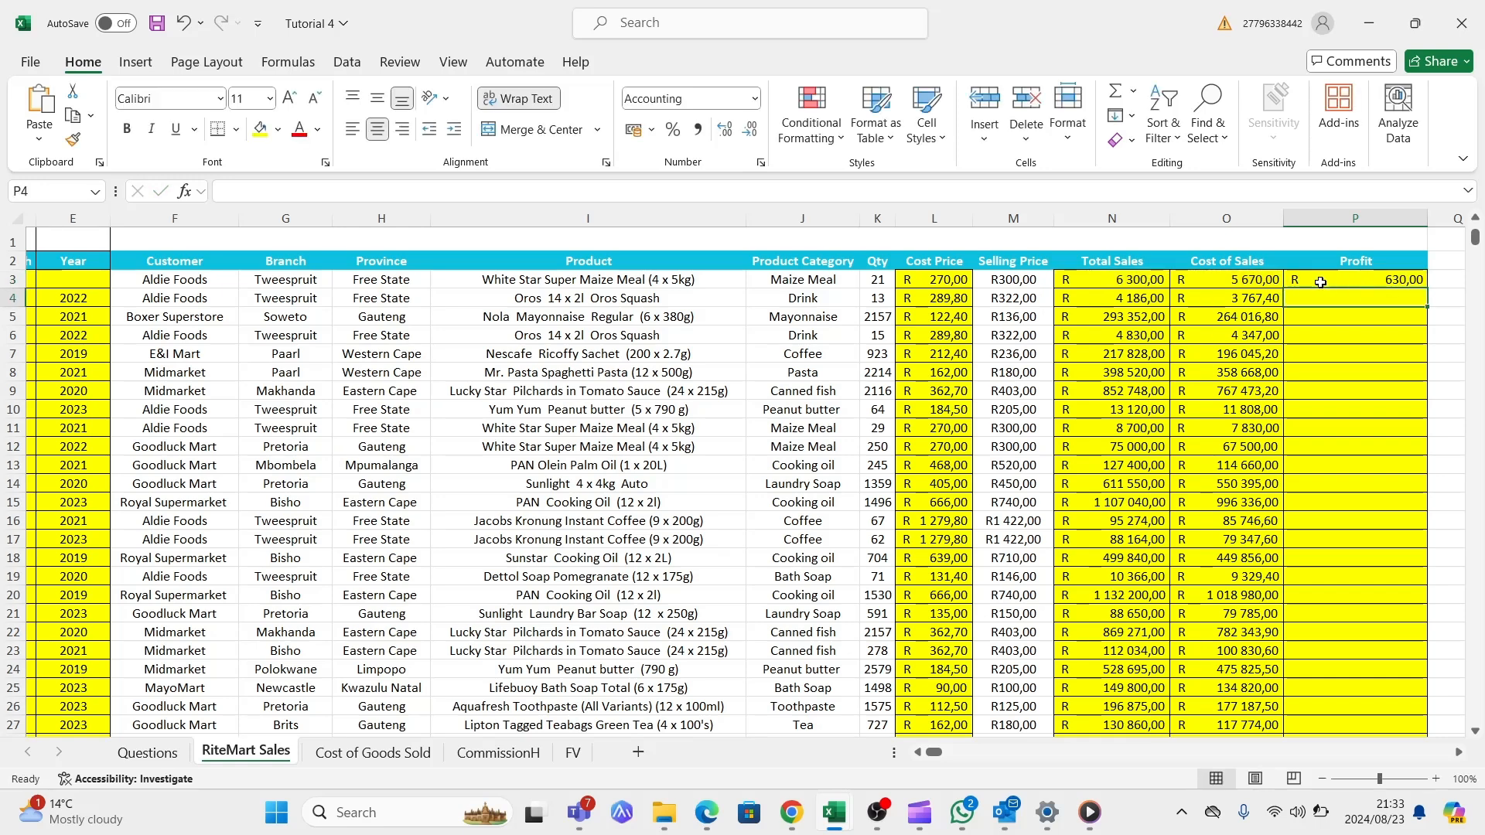
Fill the Profit formula from P3 down the column for all transactions and check the filled rows
{"action": "left_click", "coordinate": [1384, 282]}
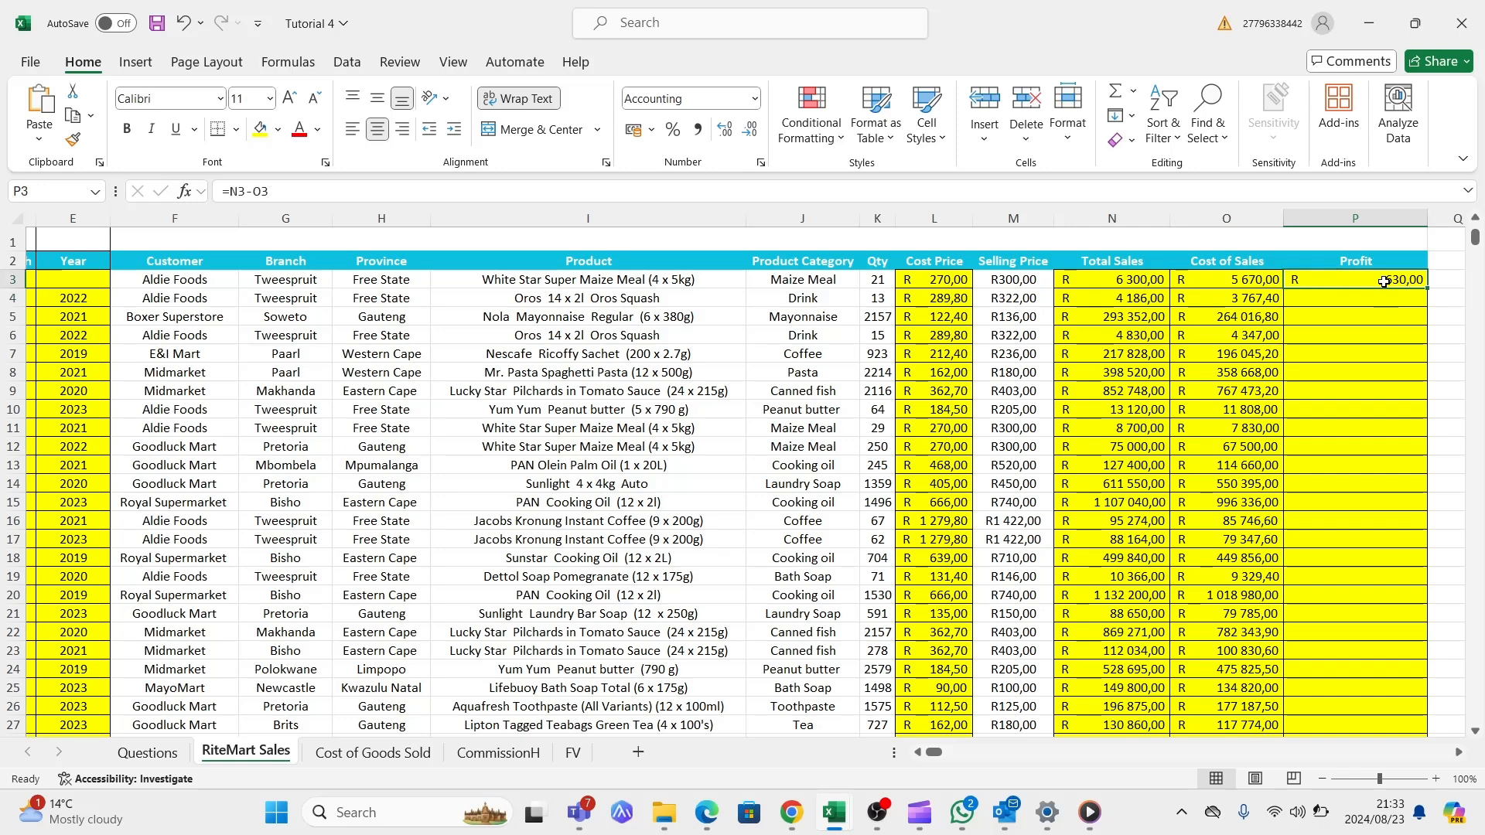
{"action": "double_click", "coordinate": [1426, 288]}
{"action": "scroll", "coordinate": [1323, 432], "scroll_direction": "down", "scroll_amount": 2}
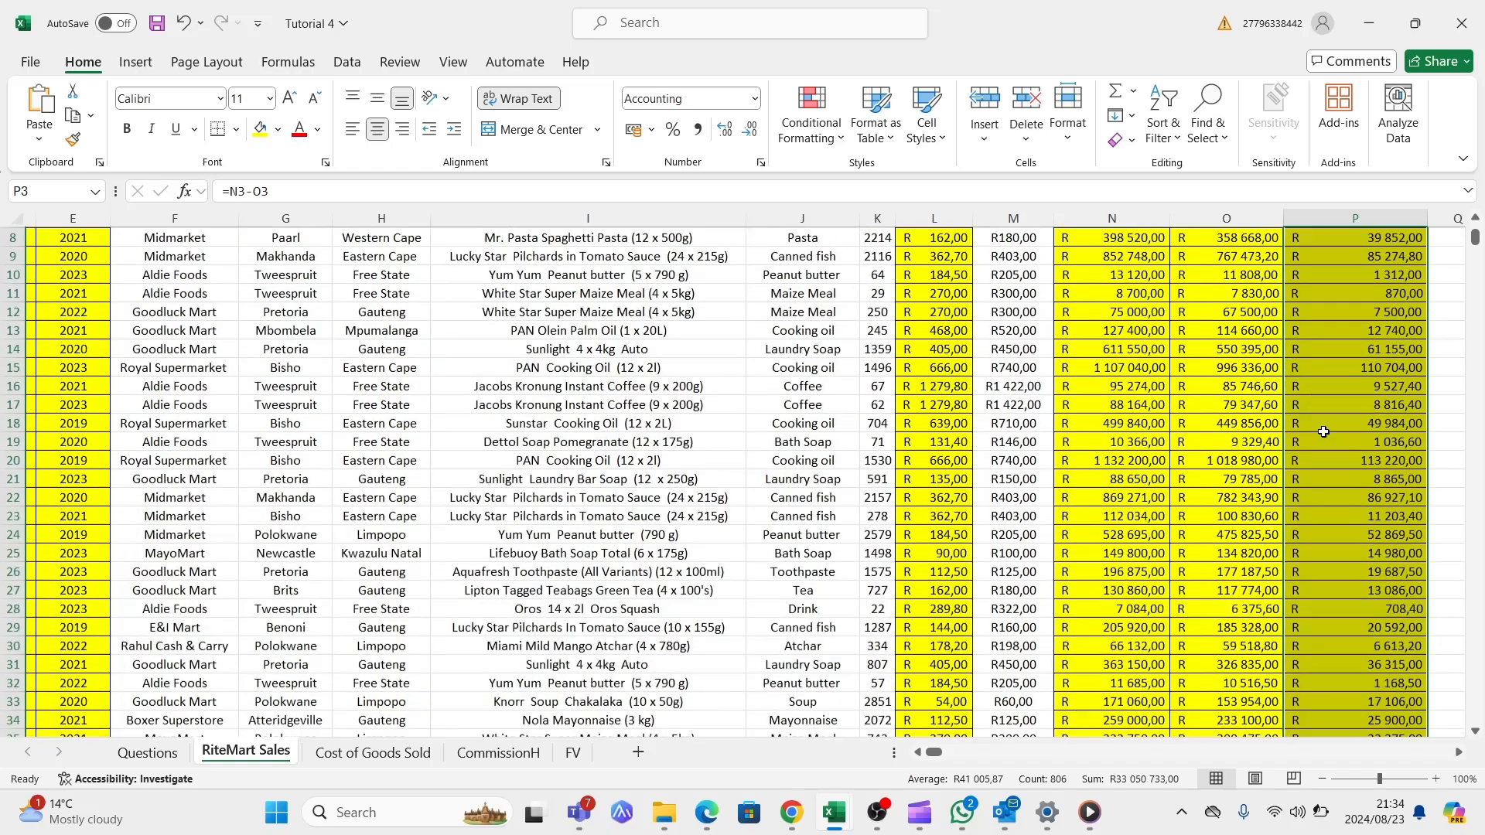
{"action": "scroll", "coordinate": [1323, 432], "scroll_direction": "up", "scroll_amount": 5}
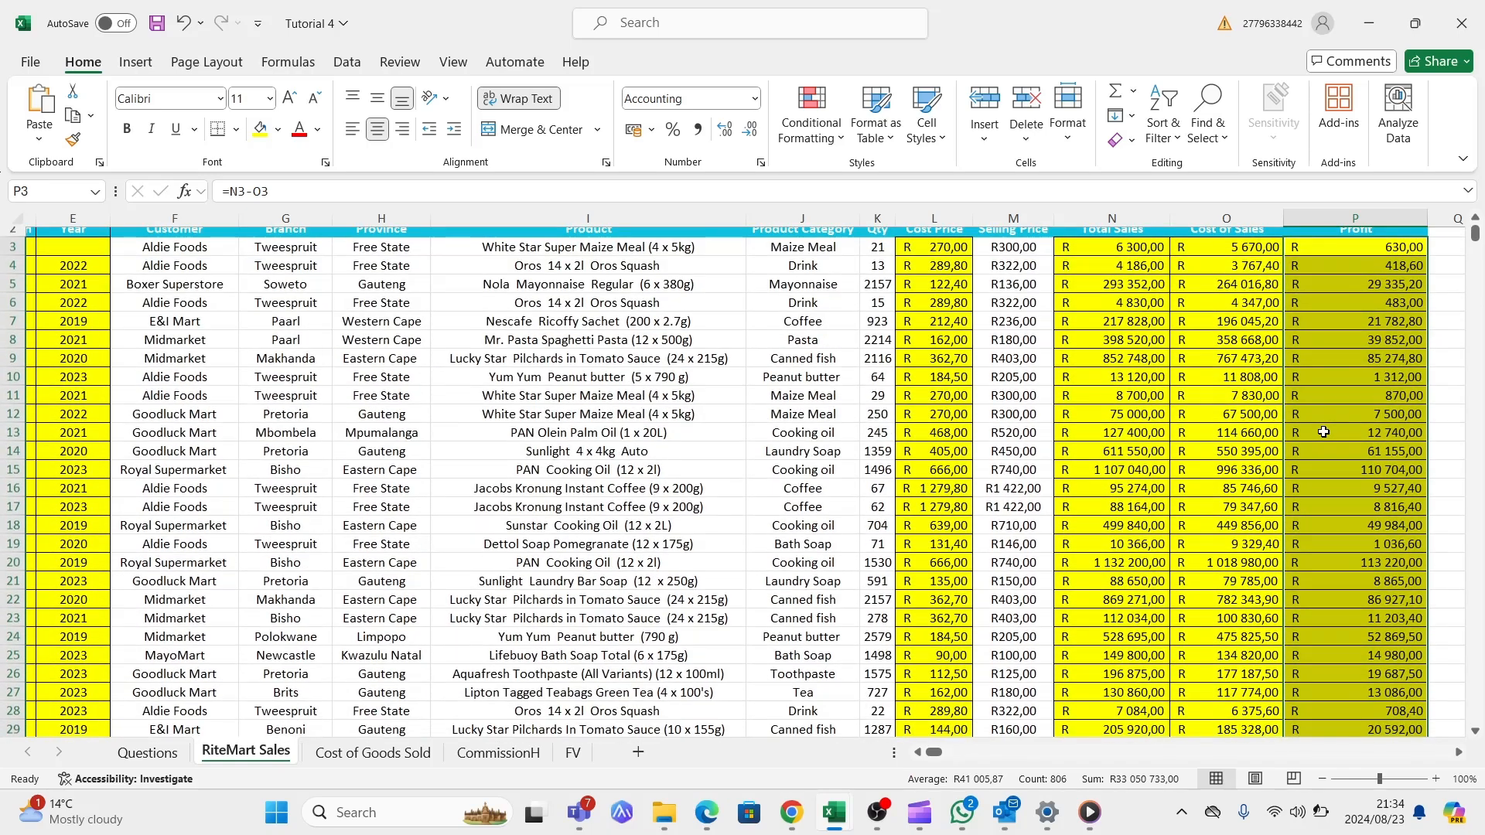
{"action": "scroll", "coordinate": [1323, 432], "scroll_direction": "up", "scroll_amount": 1}
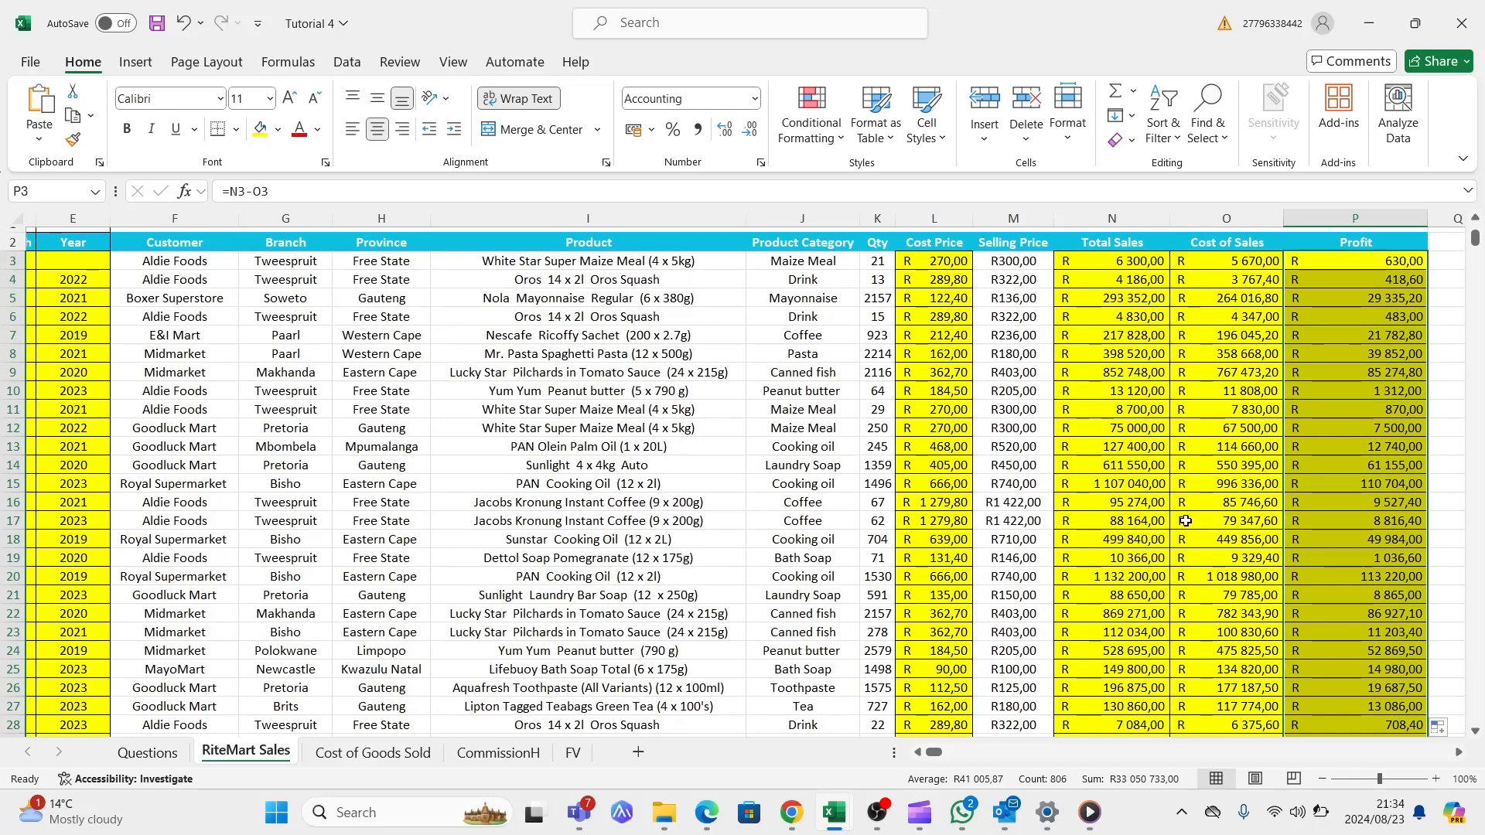
{"action": "mouse_move", "coordinate": [880, 814]}
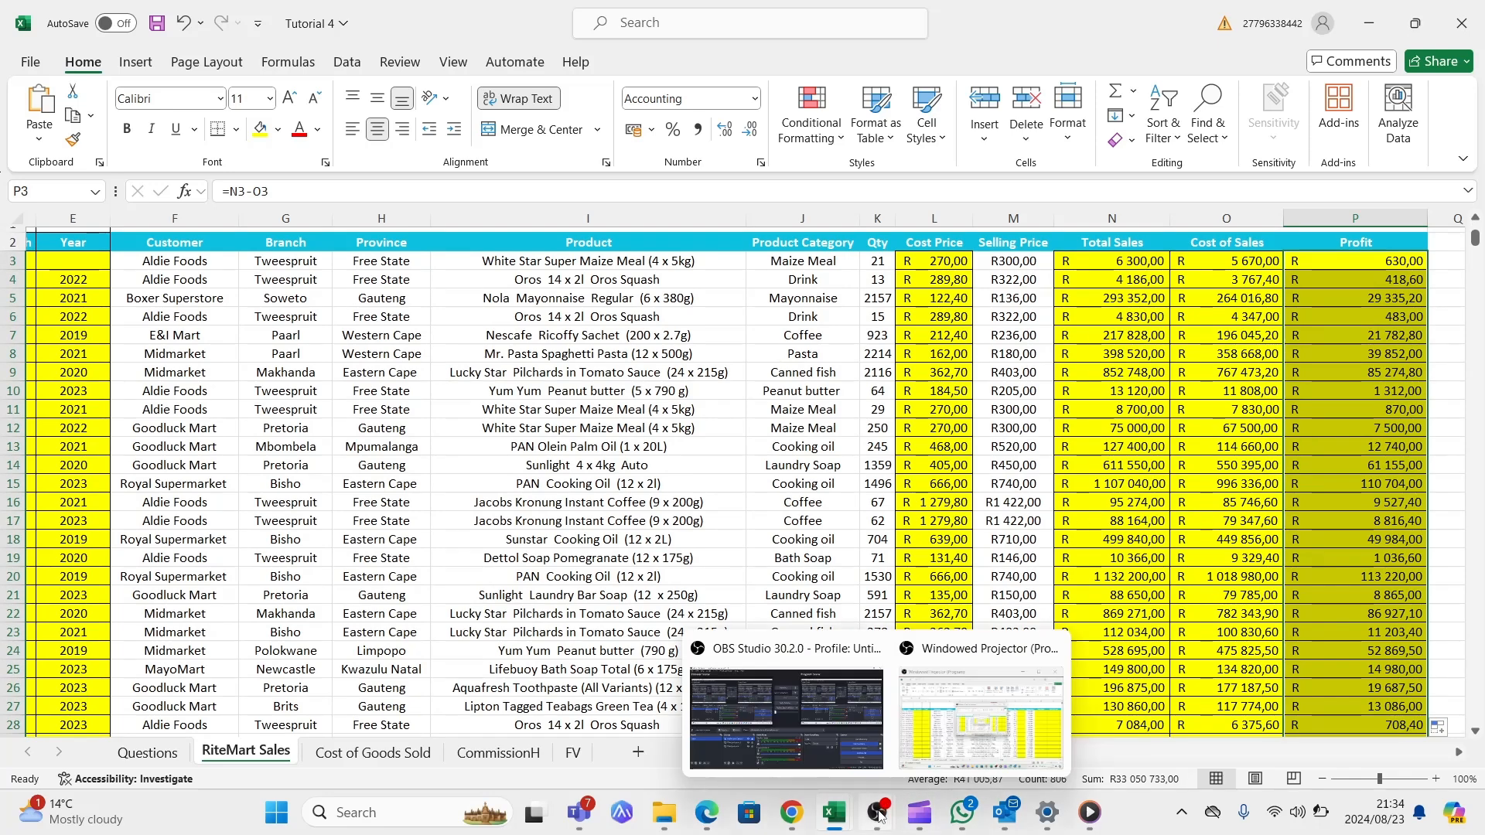